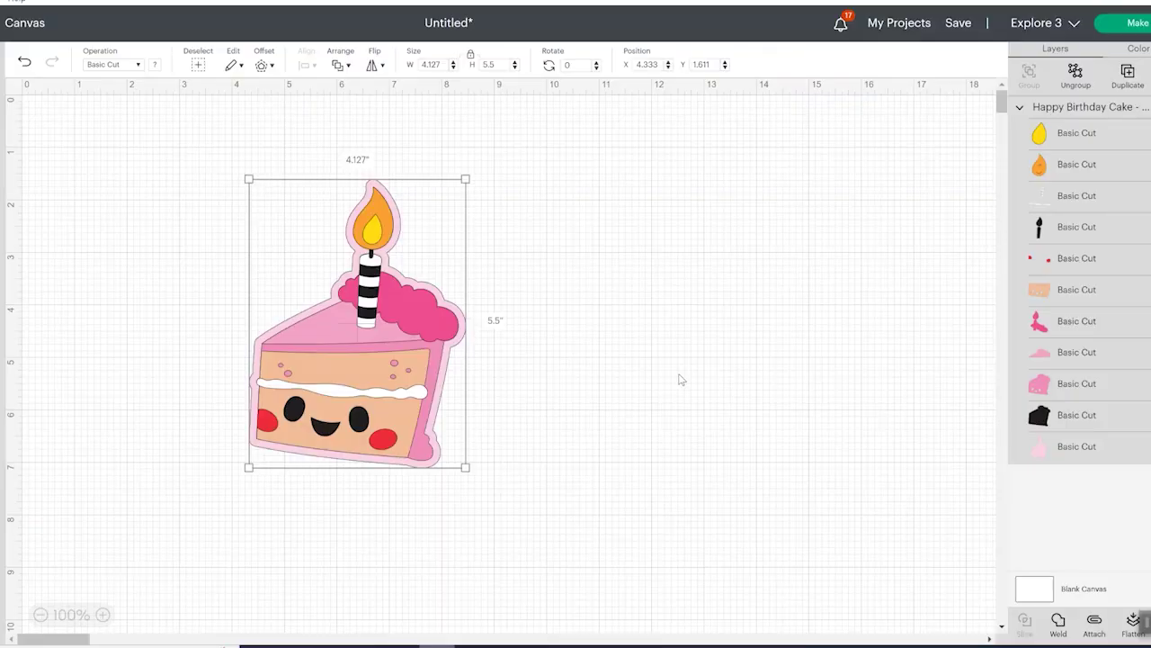
- Bring up the Save Project window with Ctrl+S and focus its empty title field
{"action": "key", "text": "ctrl+s"}
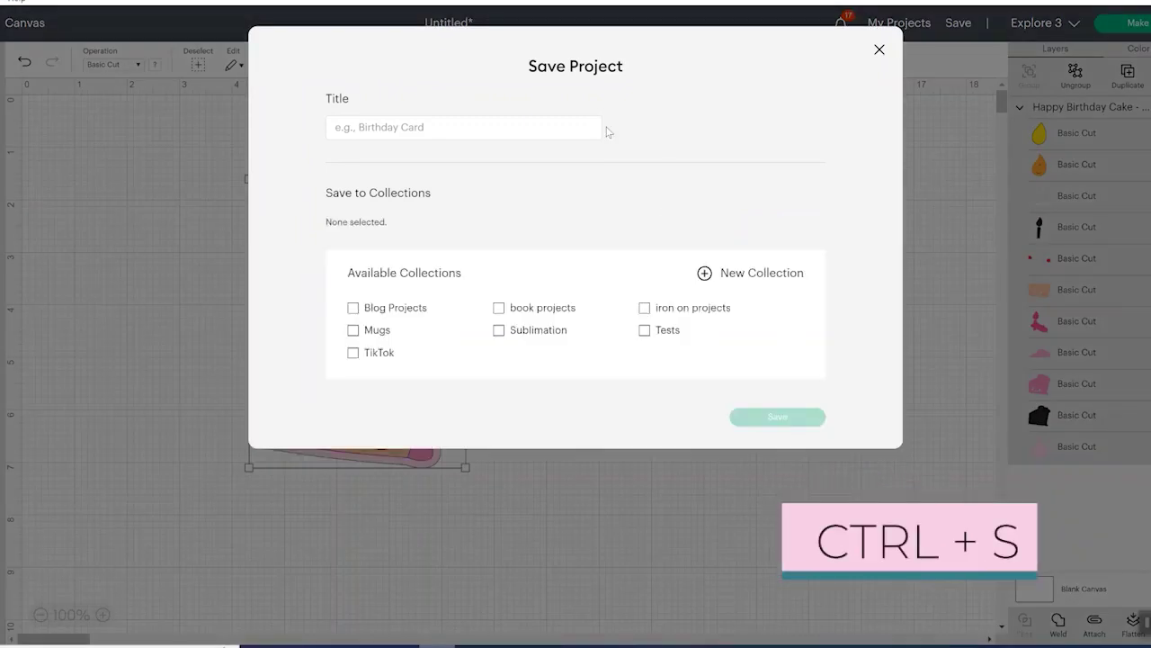
{"action": "left_click", "coordinate": [425, 128]}
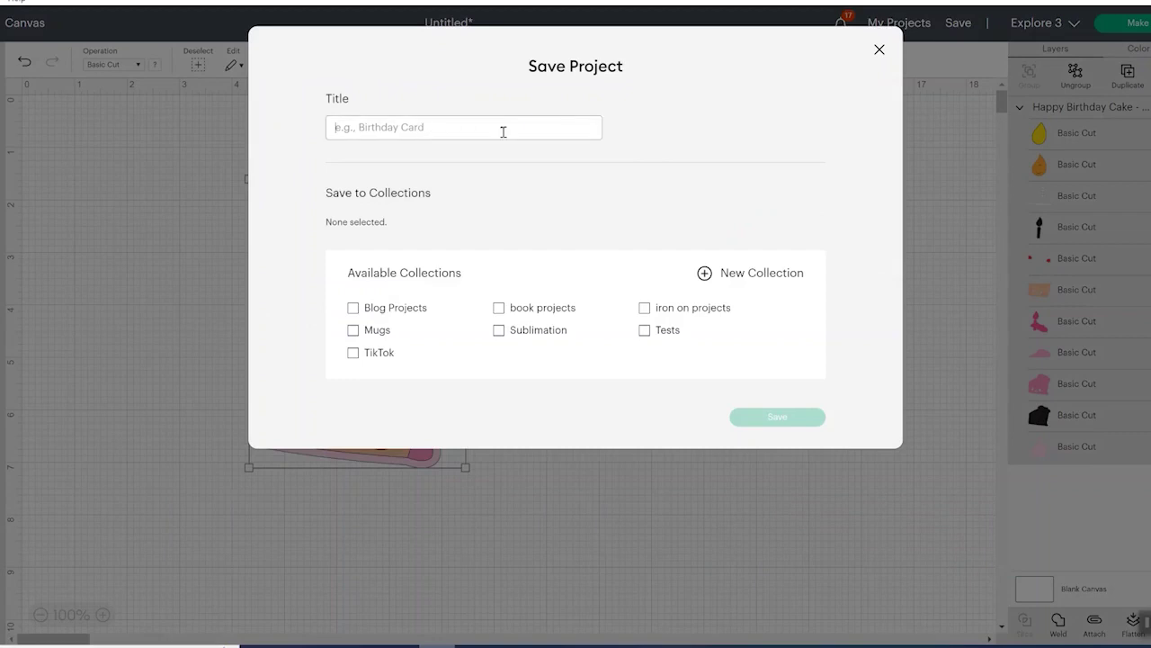
- Pull the yellow flame out of the candle, then undo, redo and undo again to restore it
{"action": "key", "text": "Escape"}
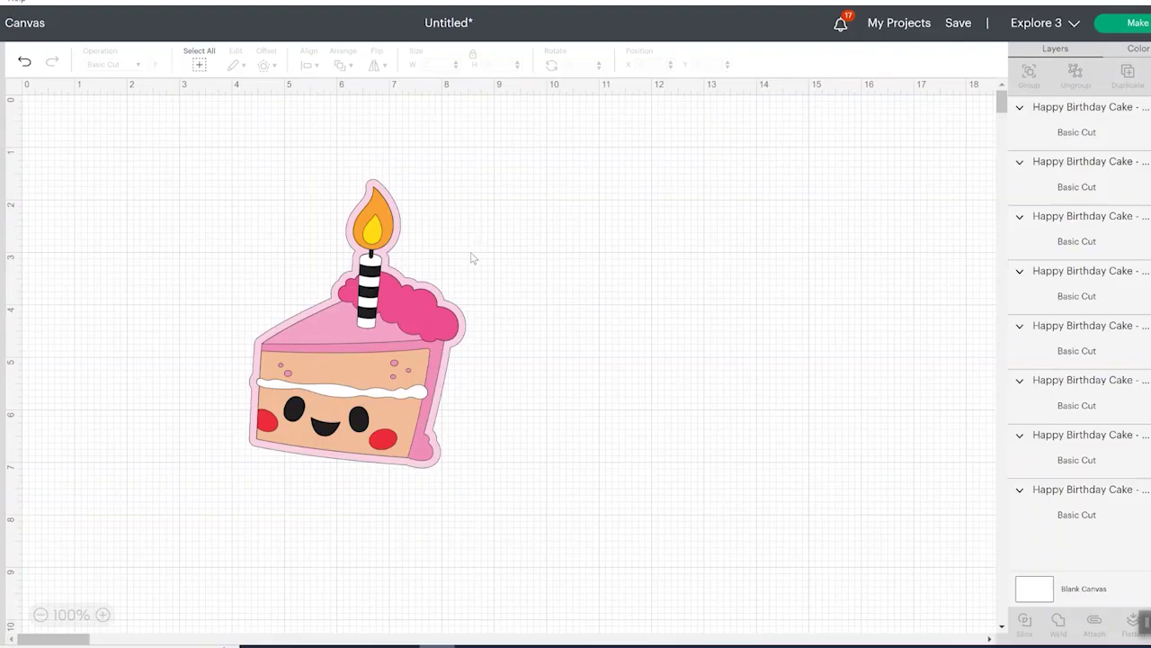
{"action": "left_click_drag", "start_coordinate": [381, 235], "coordinate": [545, 282]}
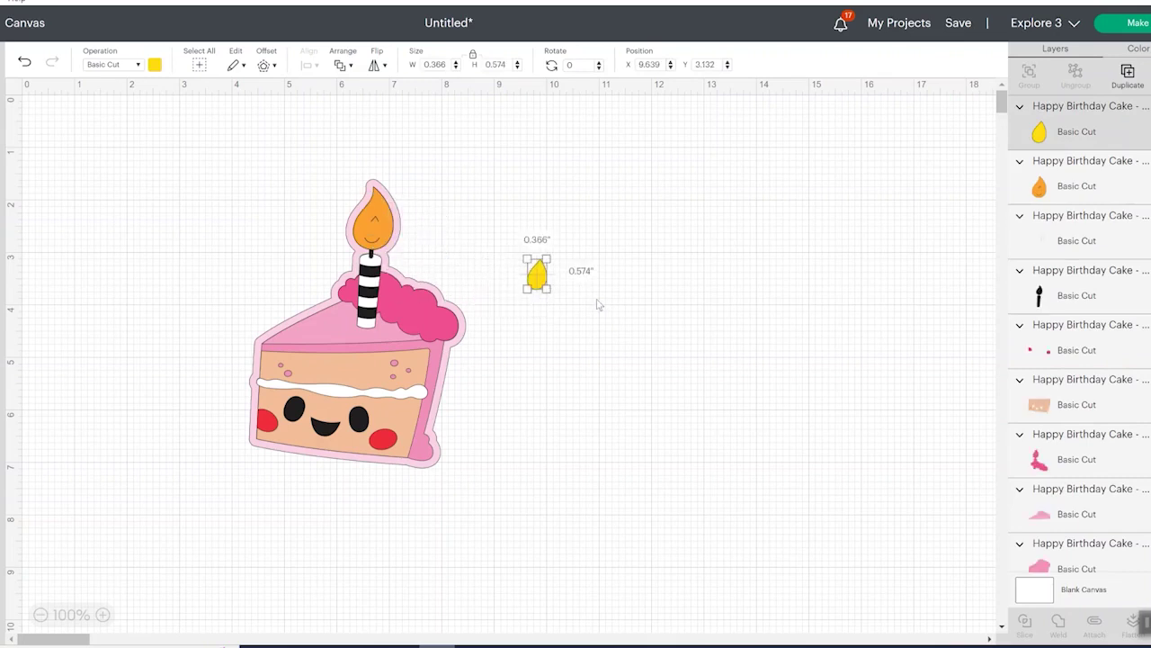
{"action": "key", "text": "ctrl+z"}
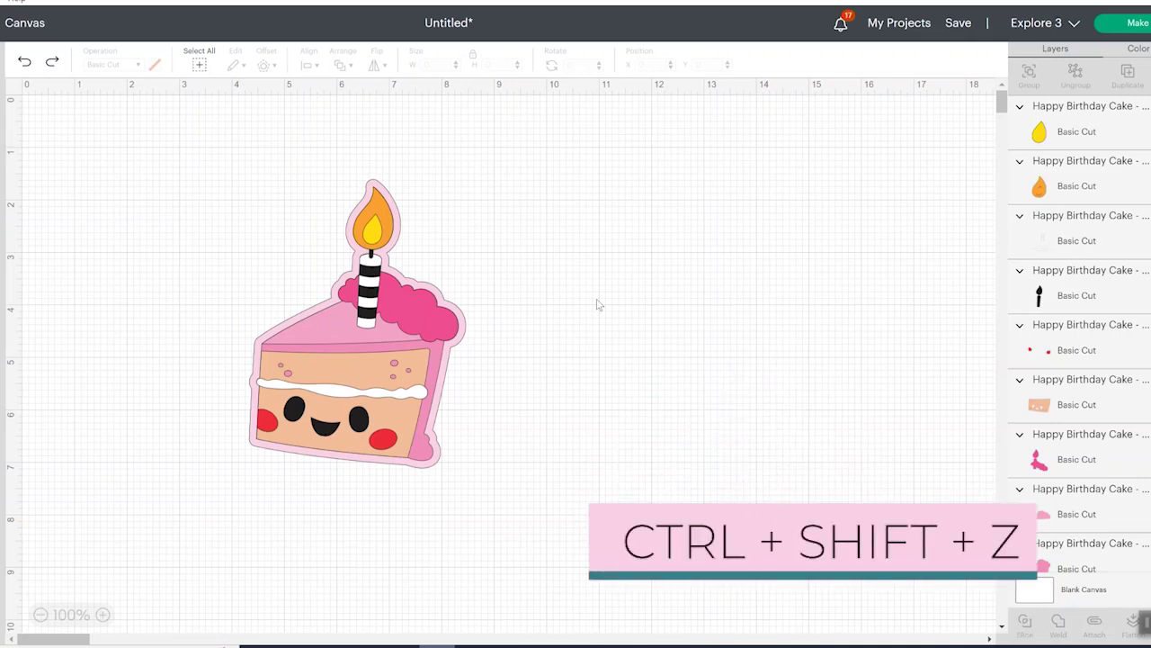
{"action": "key", "text": "ctrl+shift+z"}
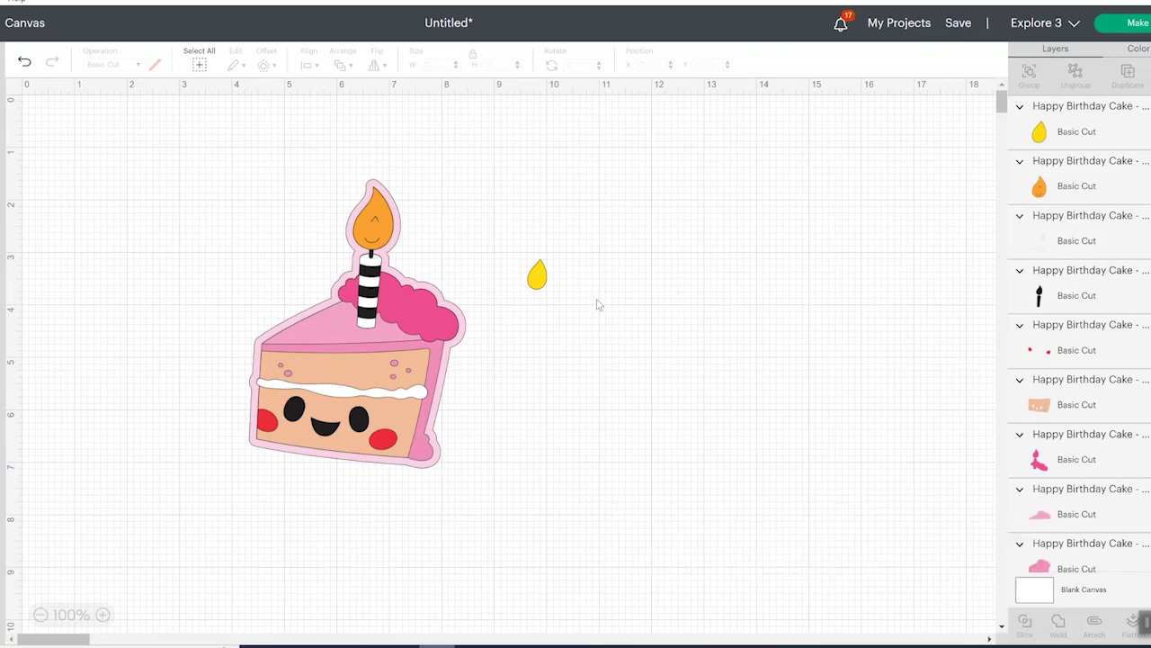
{"action": "key", "text": "ctrl+z"}
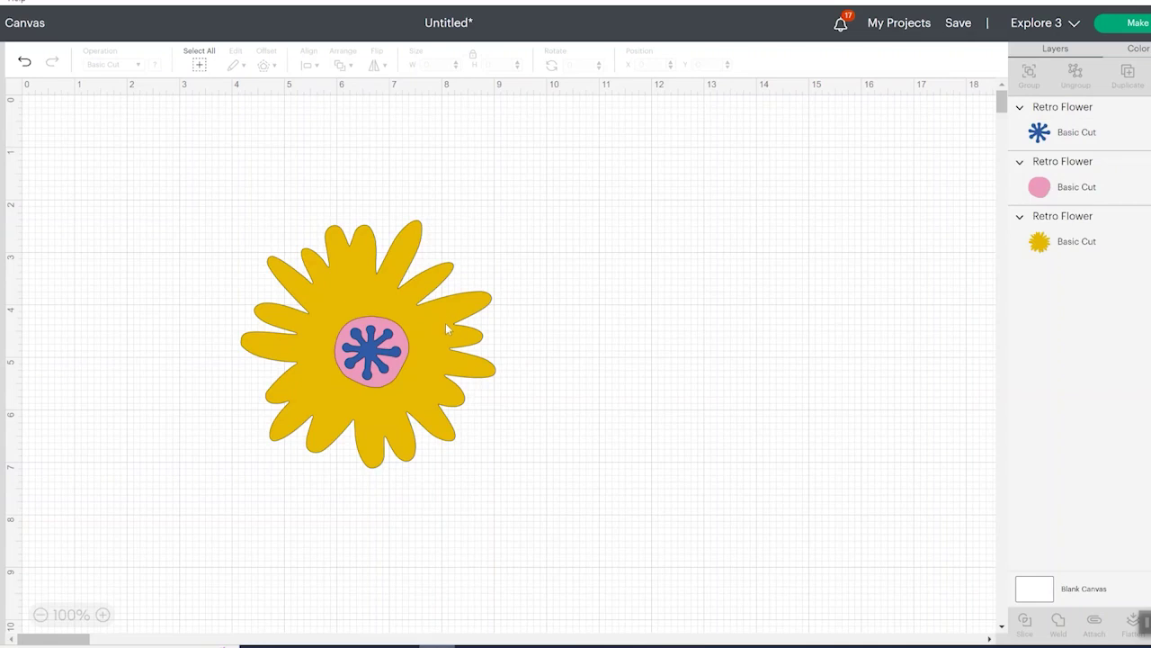
- Cut the blue asterisk, paste it back, and move it toward the flower
{"action": "left_click", "coordinate": [371, 348]}
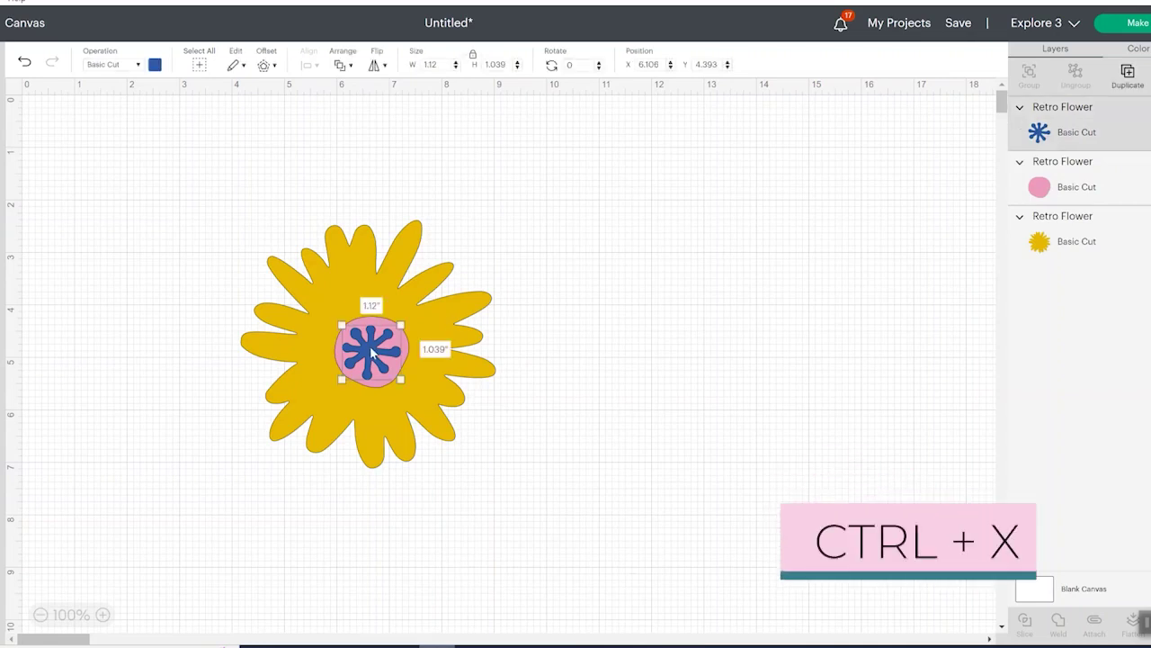
{"action": "key", "text": "ctrl+x"}
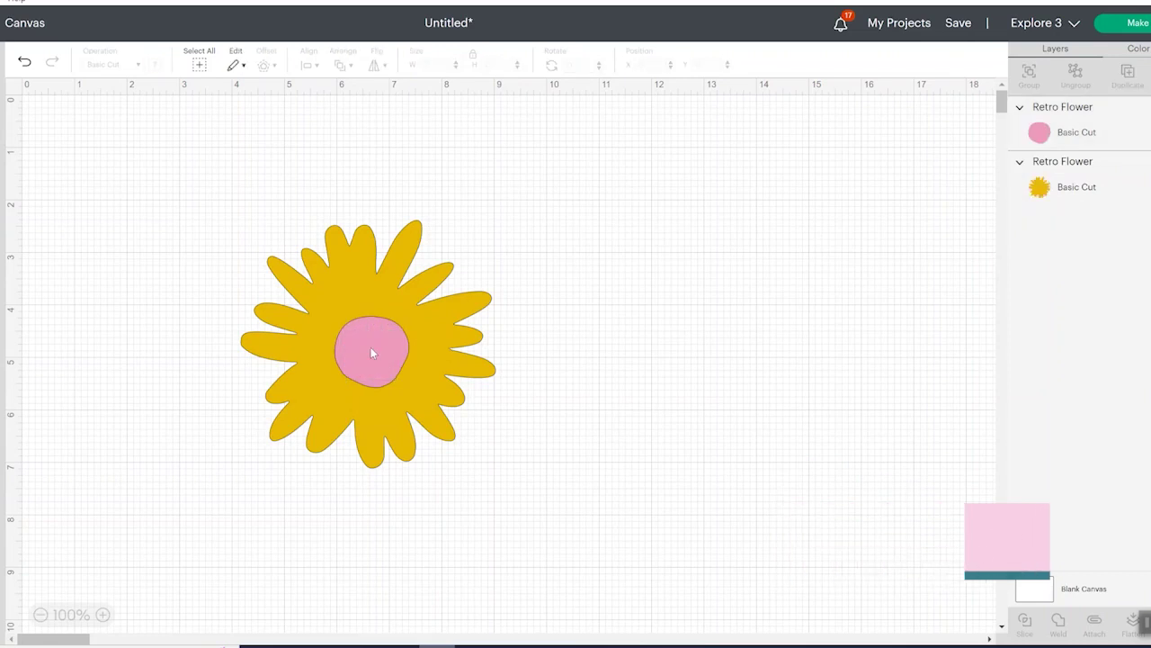
{"action": "key", "text": "ctrl+v"}
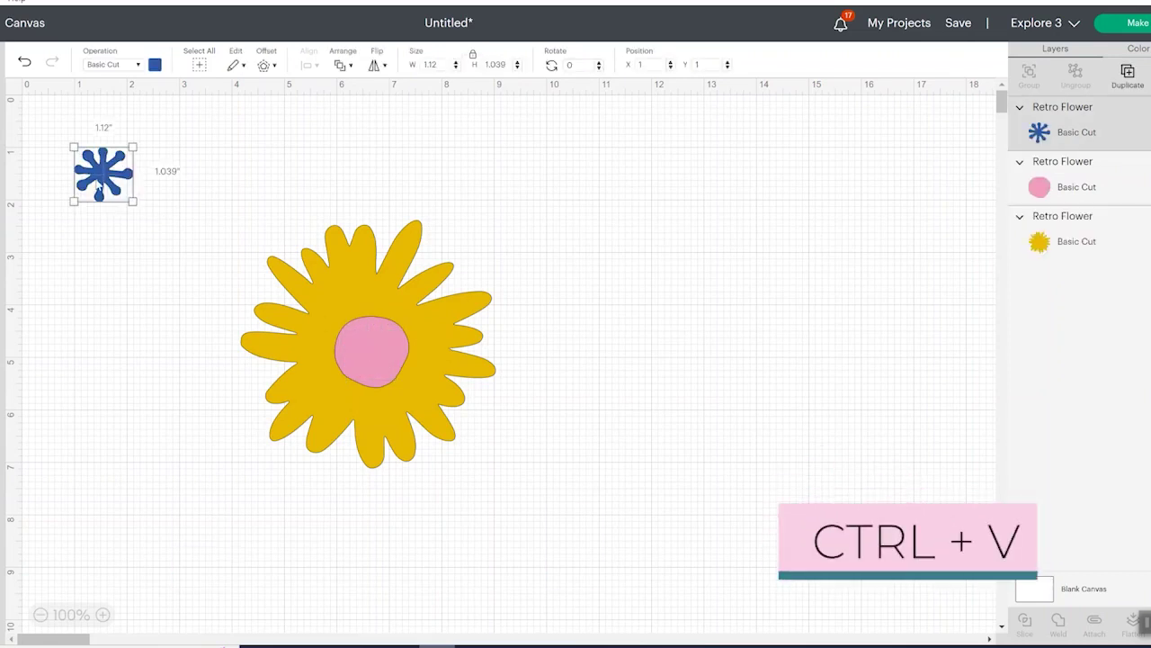
{"action": "left_click_drag", "start_coordinate": [99, 185], "coordinate": [168, 236]}
- Copy and paste a second asterisk, move it, then undo back to the centred asterisk
{"action": "key", "text": "ctrl+c"}
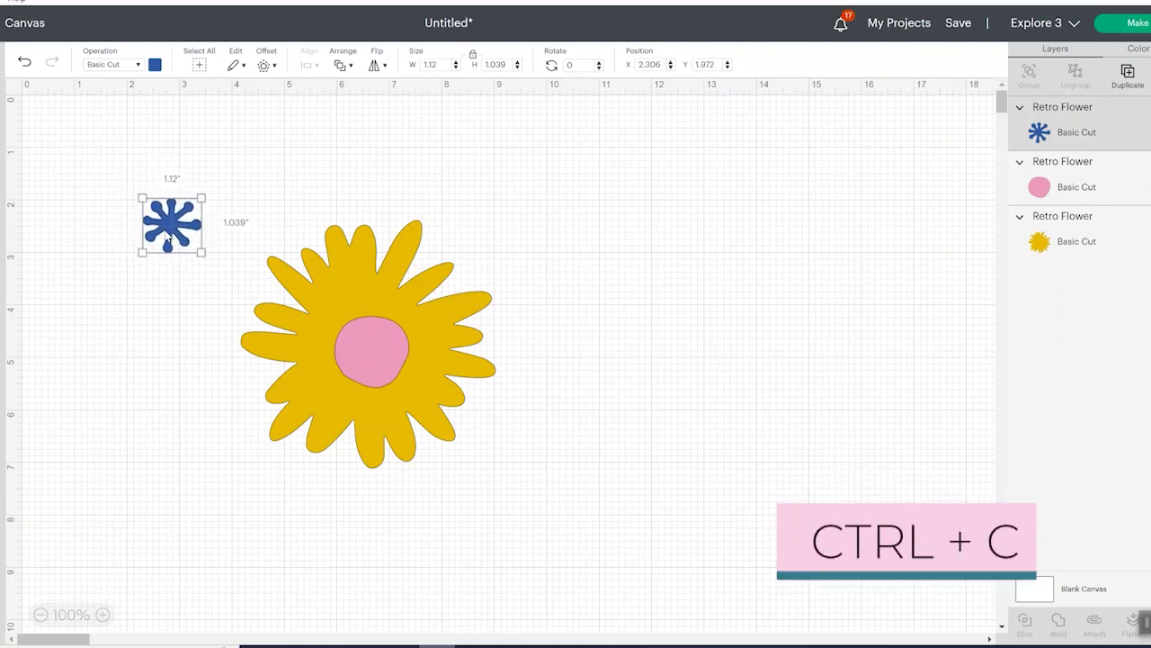
{"action": "key", "text": "ctrl+v"}
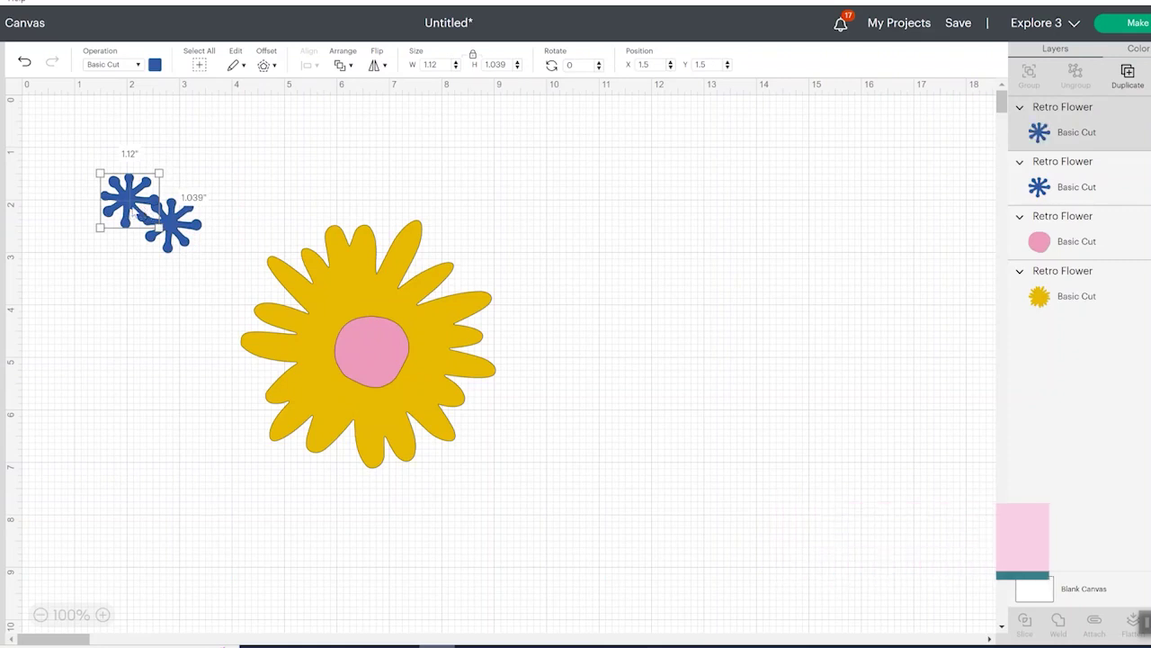
{"action": "left_click_drag", "start_coordinate": [130, 214], "coordinate": [241, 203]}
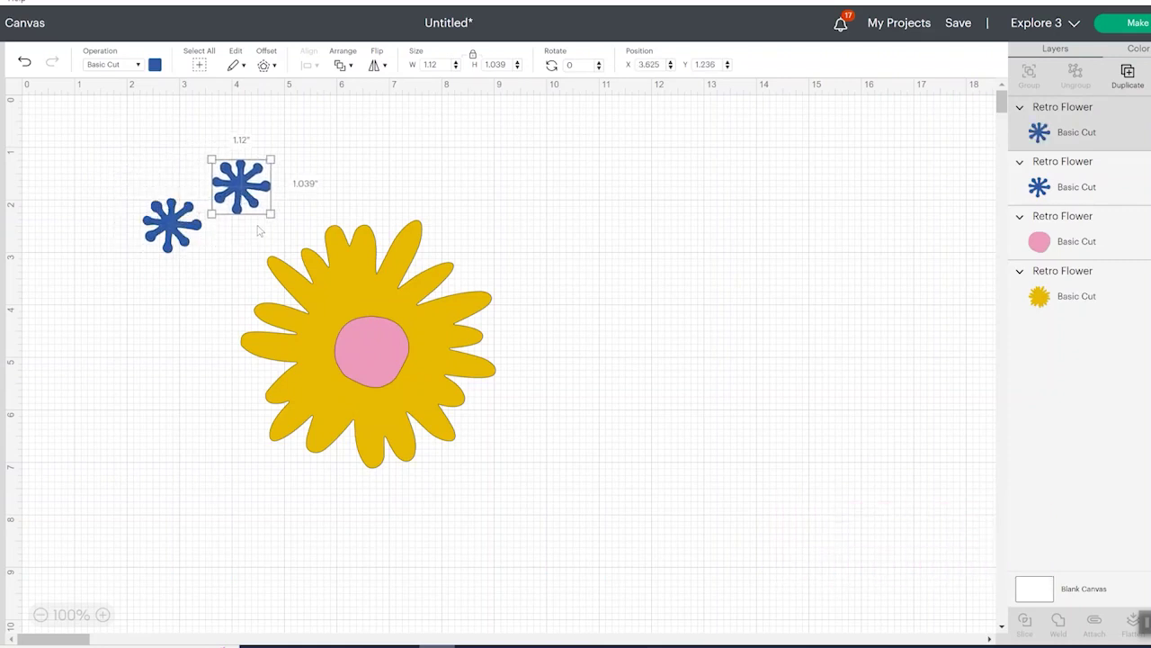
{"action": "key", "text": "ctrl+z"}
{"action": "key", "text": "ctrl+z"}
{"action": "key", "text": "ctrl+z"}
{"action": "key", "text": "ctrl+z"}
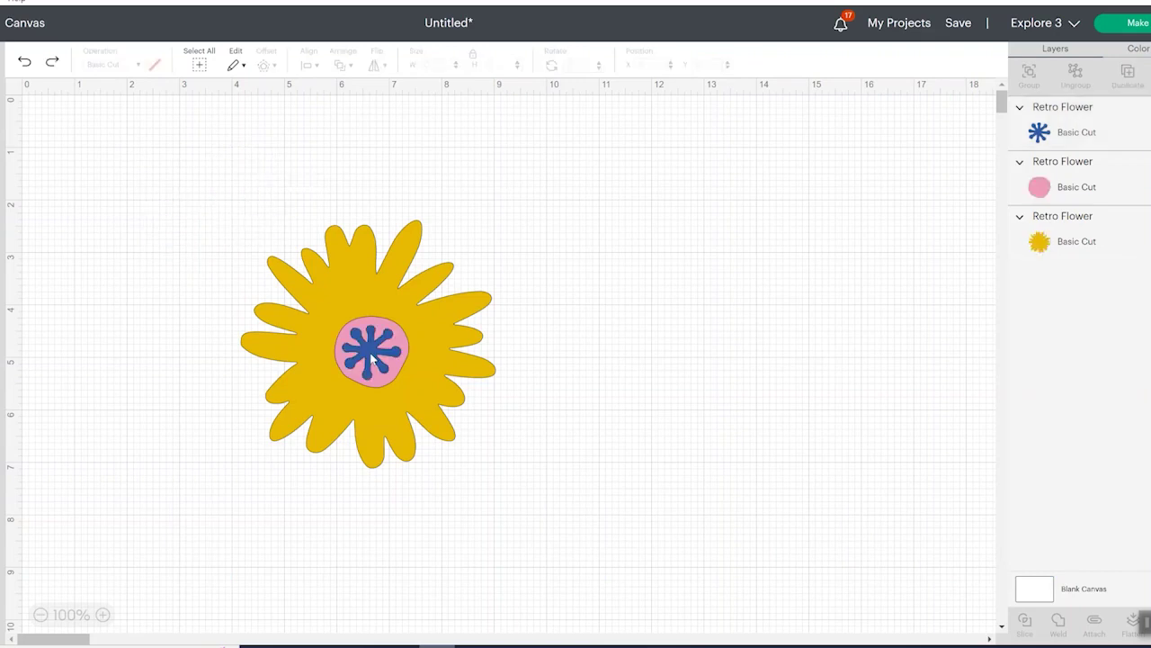
- Duplicate the blue asterisk with Ctrl+D, then delete the duplicate
{"action": "left_click", "coordinate": [371, 354]}
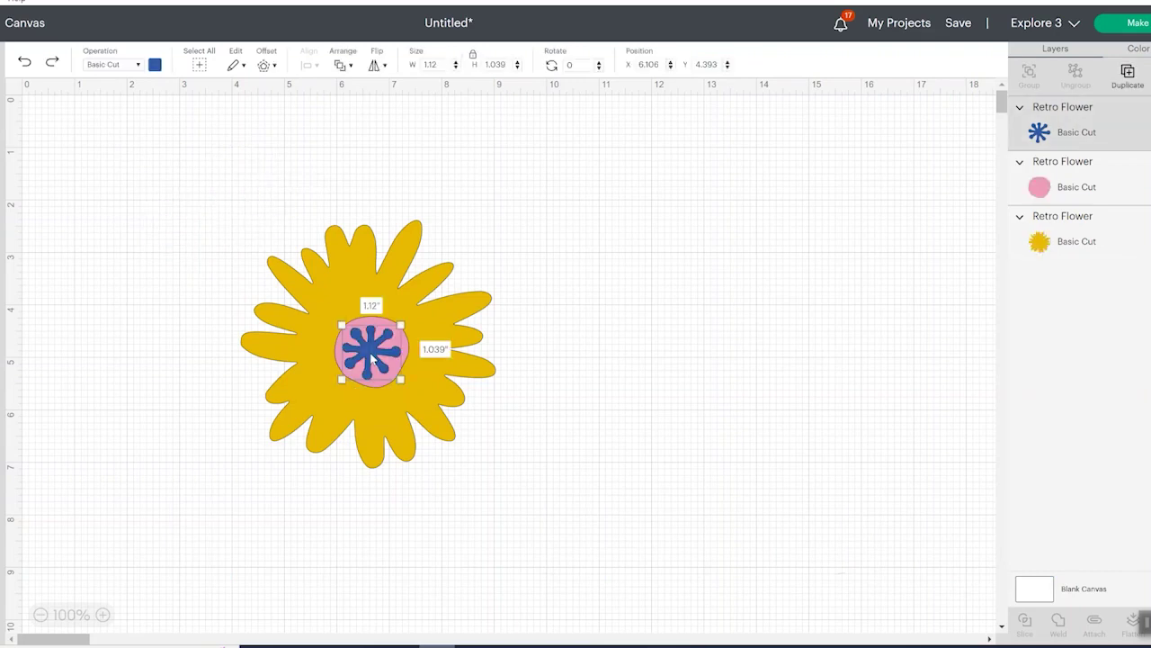
{"action": "key", "text": "ctrl+d"}
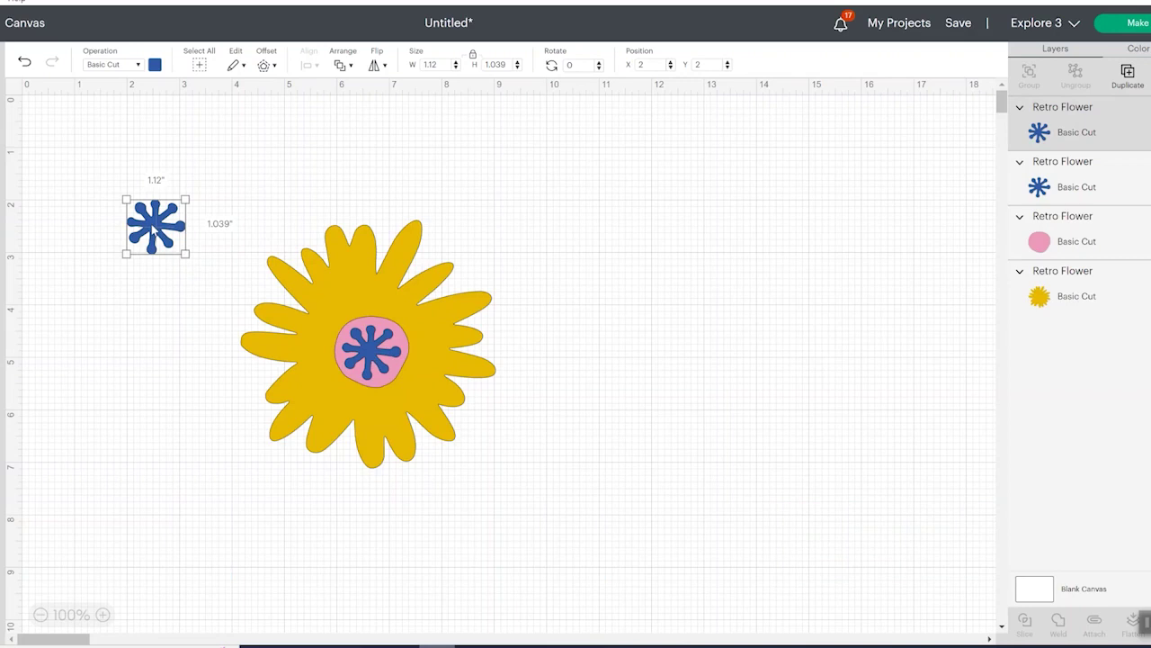
{"action": "key", "text": "Delete"}
- Select and deselect the flower layers using clicks, Ctrl+A and Escape
{"action": "left_click", "coordinate": [359, 267]}
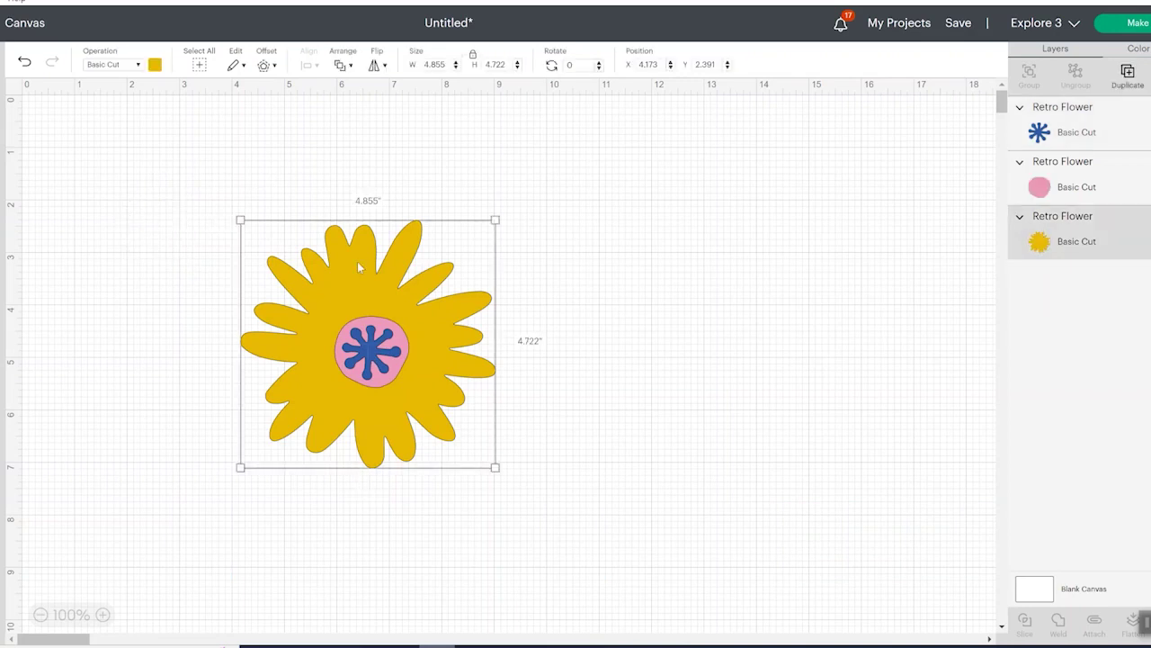
{"action": "left_click", "coordinate": [634, 376]}
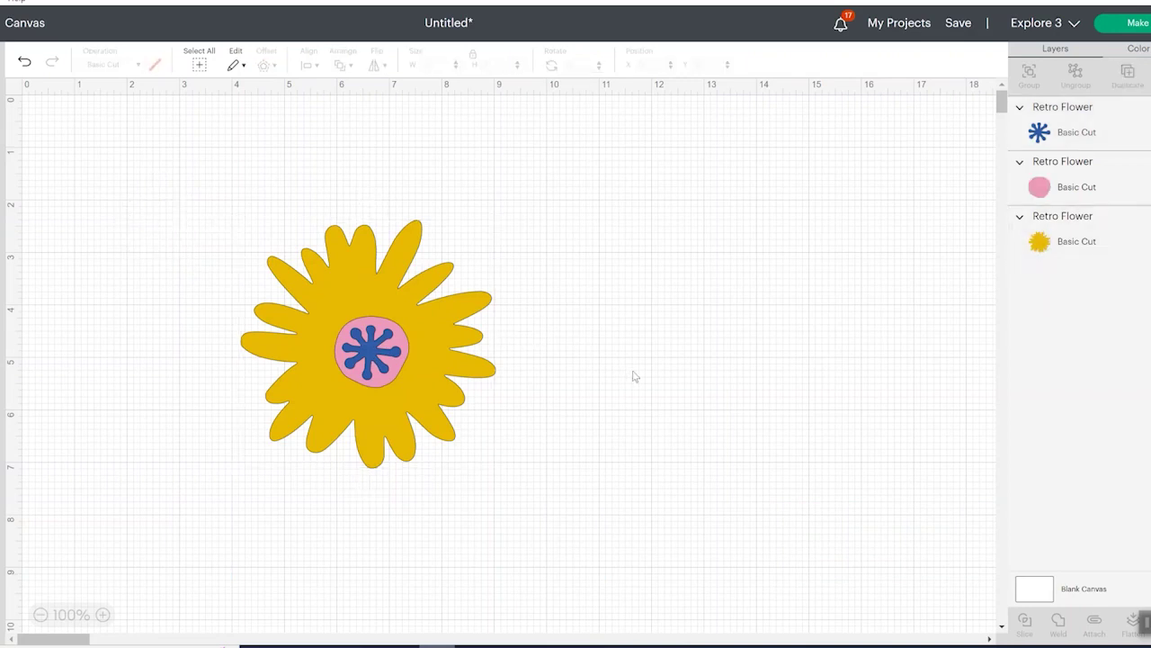
{"action": "key", "text": "ctrl+a"}
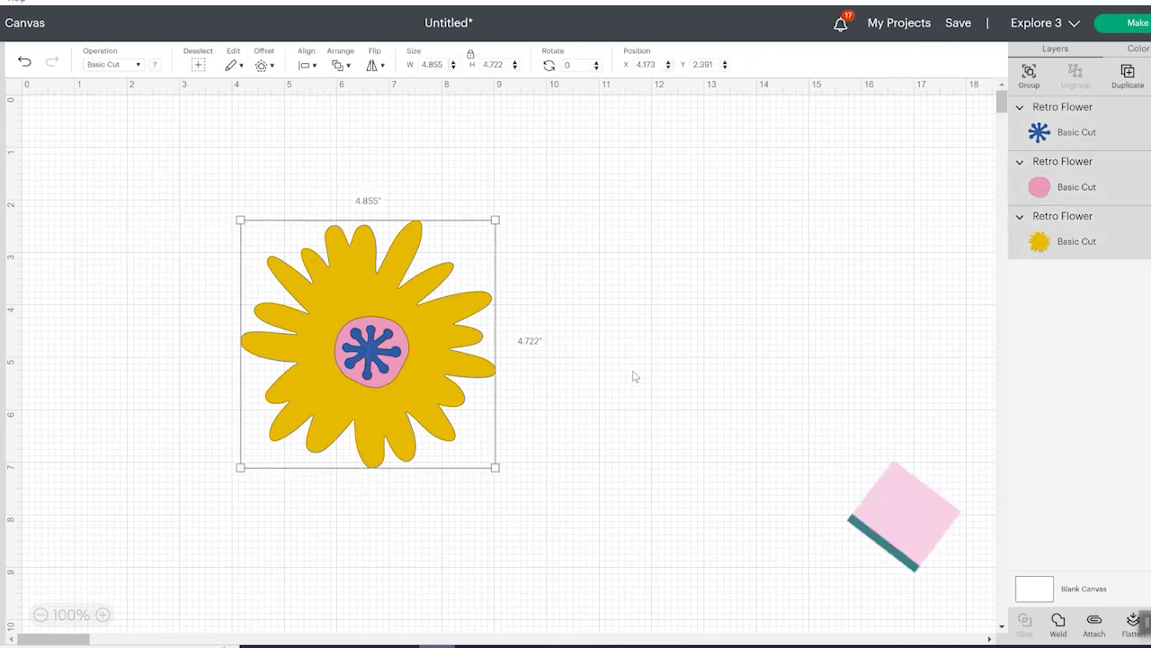
{"action": "left_click", "coordinate": [679, 316]}
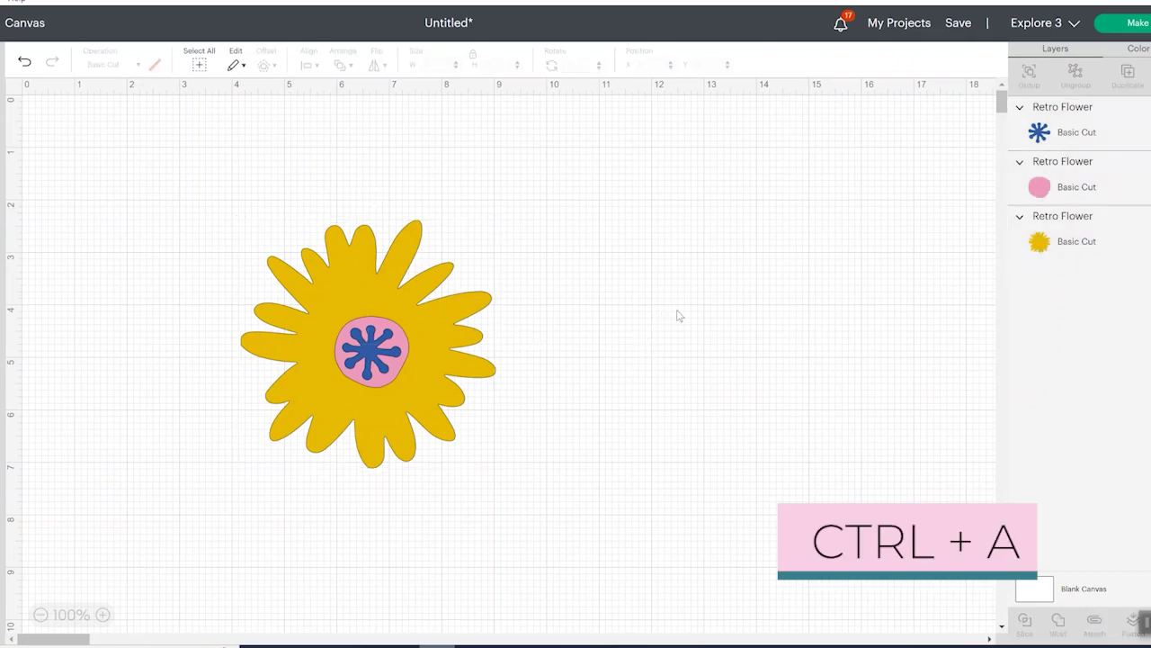
{"action": "key", "text": "ctrl+a"}
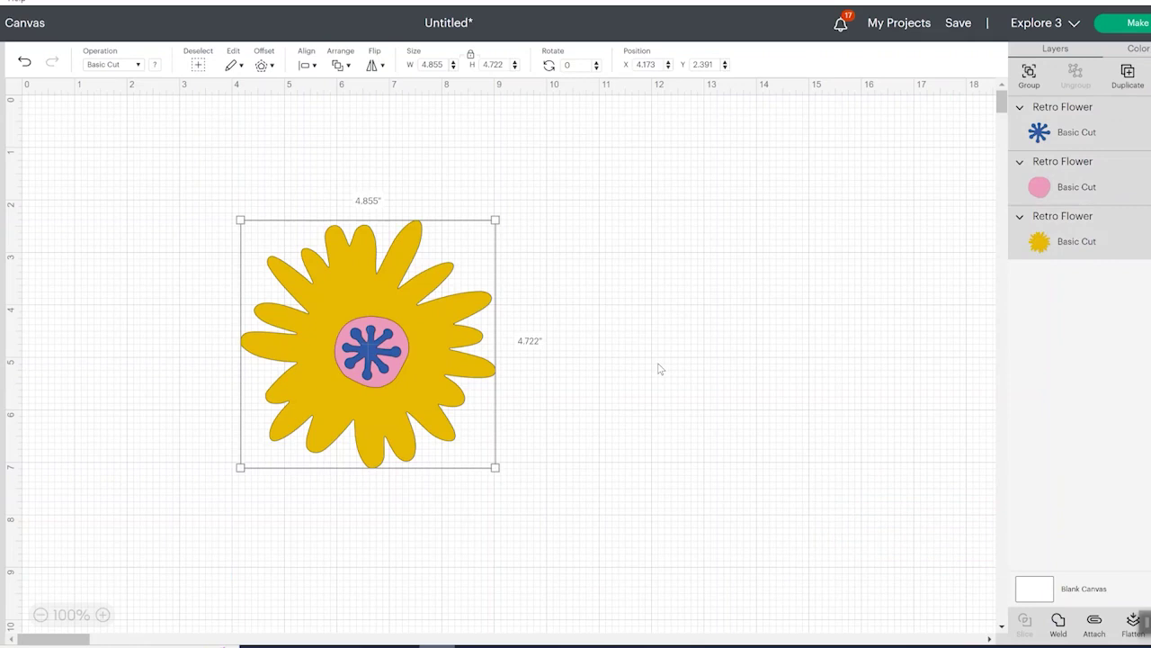
{"action": "key", "text": "Escape"}
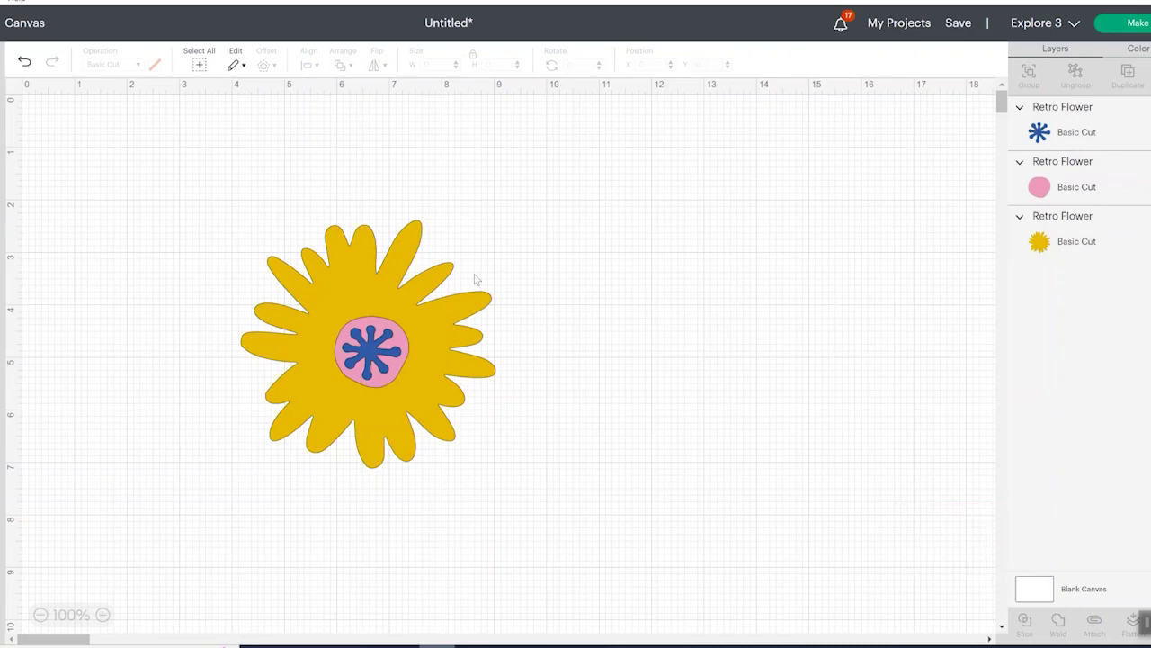
- Select all three flower layers, group them with Ctrl+G, then ungroup with Ctrl+Shift+G
{"action": "key", "text": "ctrl+a"}
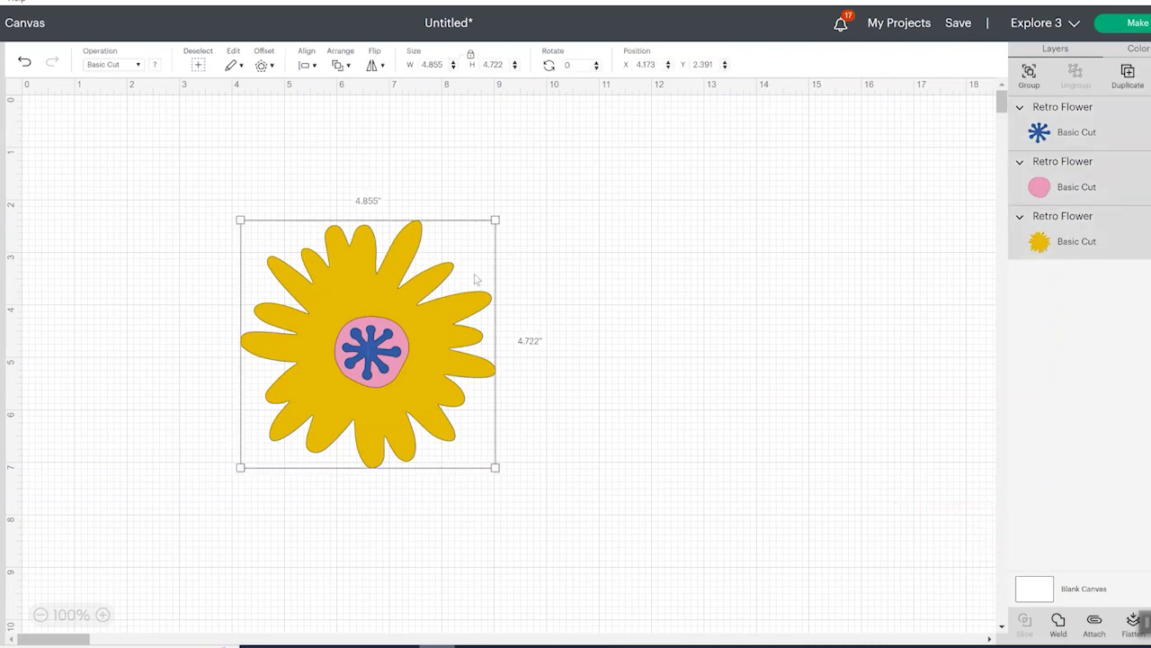
{"action": "key", "text": "ctrl+g"}
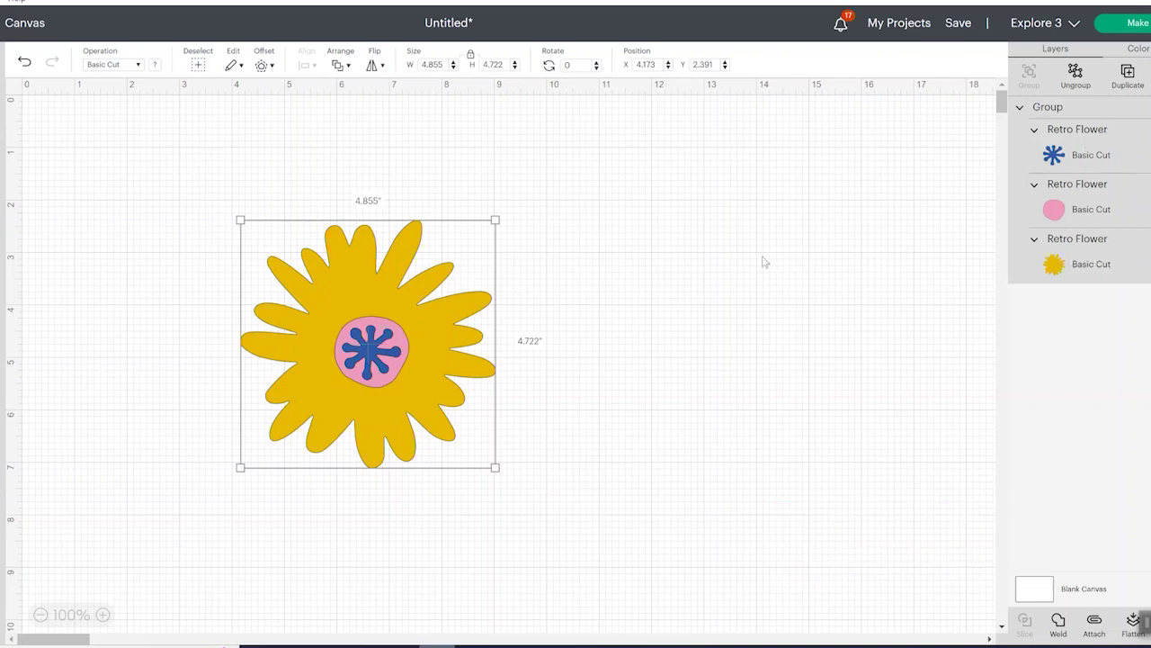
{"action": "key", "text": "ctrl+shift+g"}
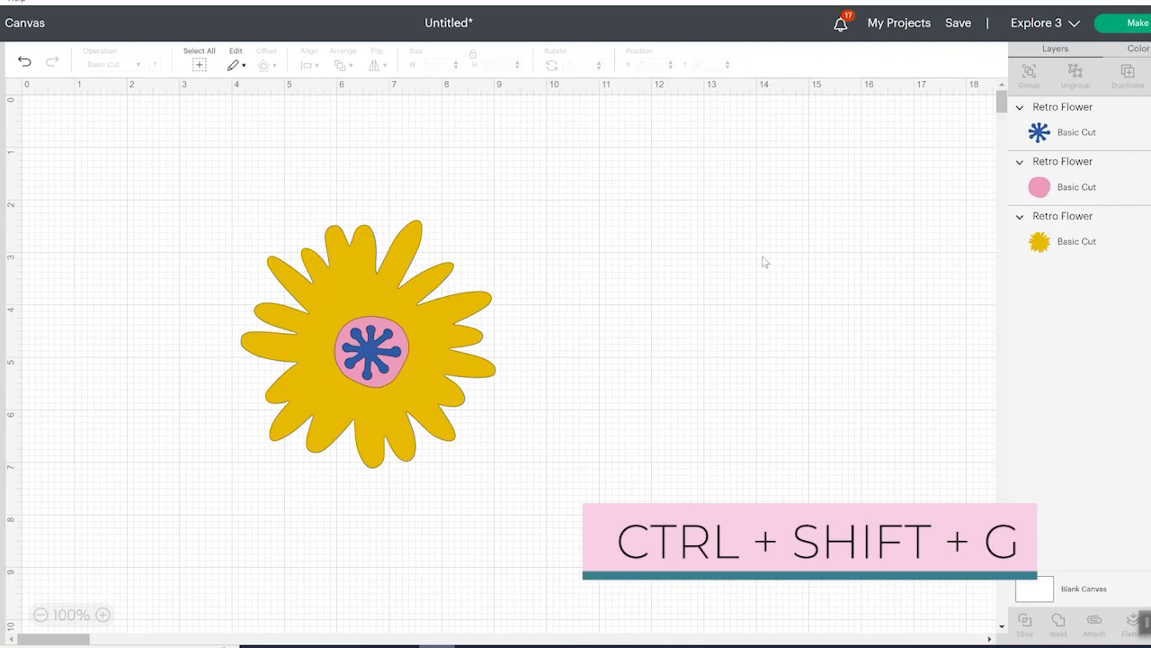
- Move the yellow flower forward and backward one layer at a time, then to front, then to back
{"action": "left_click", "coordinate": [357, 245]}
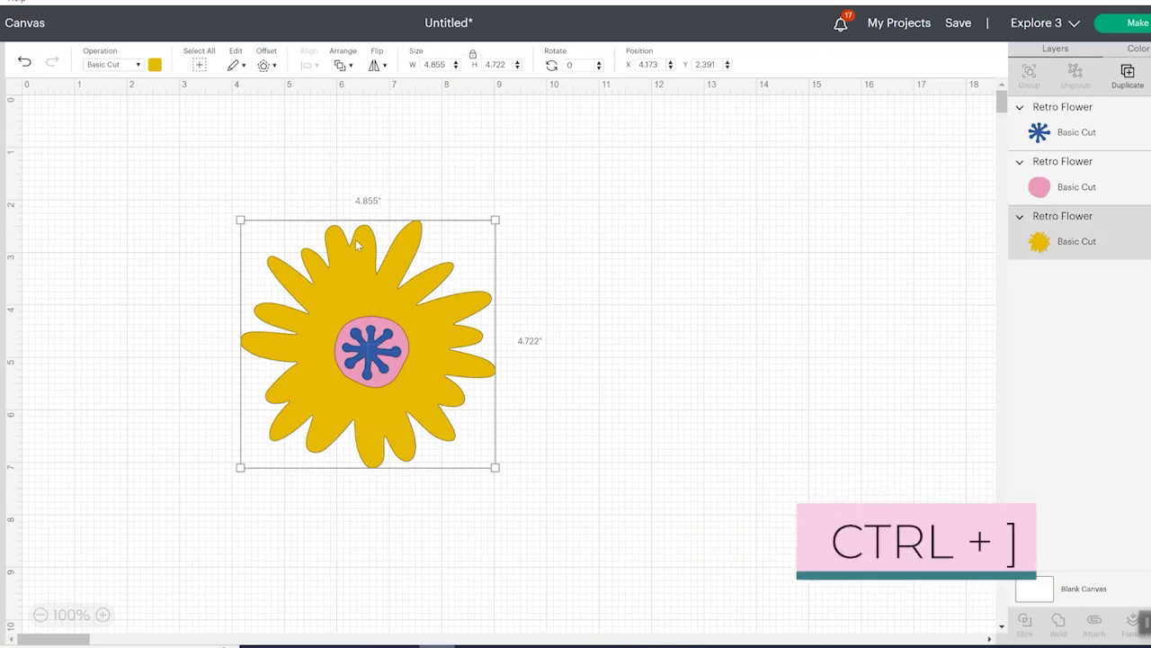
{"action": "key", "text": "ctrl+bracketright"}
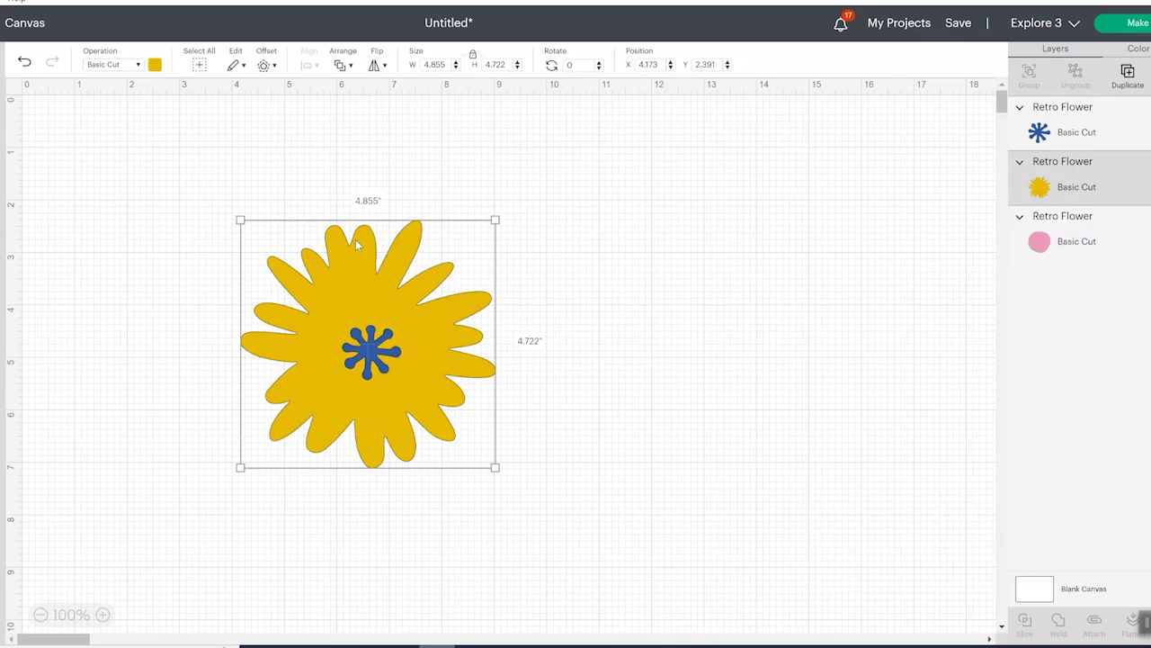
{"action": "key", "text": "ctrl+bracketright"}
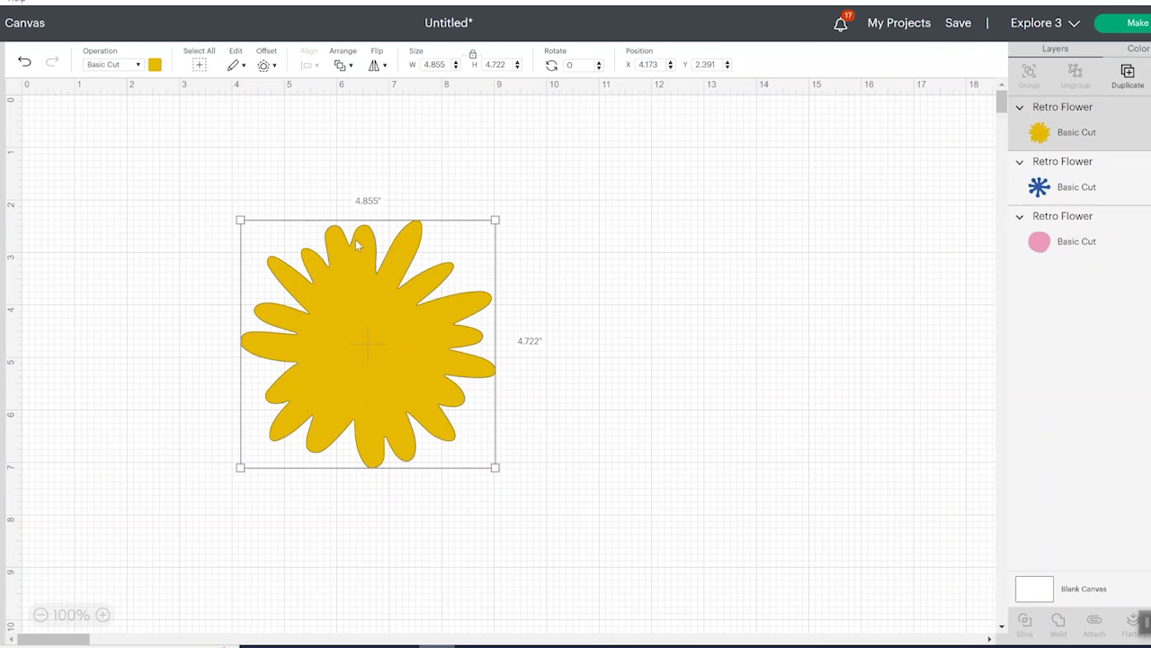
{"action": "key", "text": "ctrl+bracketleft"}
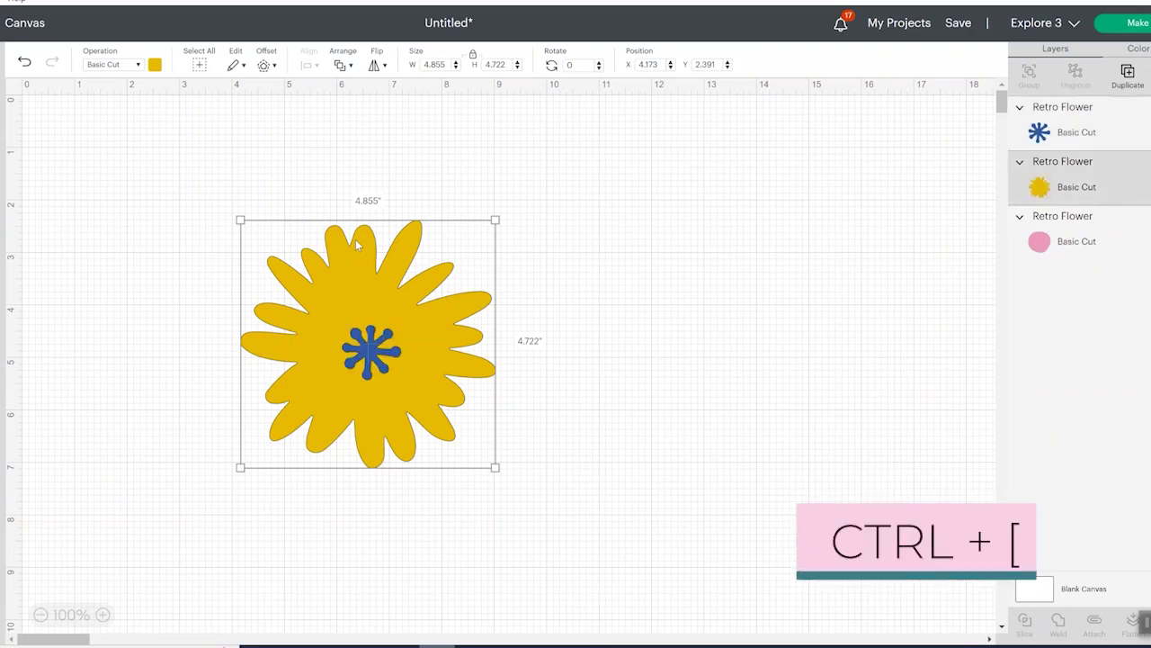
{"action": "key", "text": "ctrl+bracketleft"}
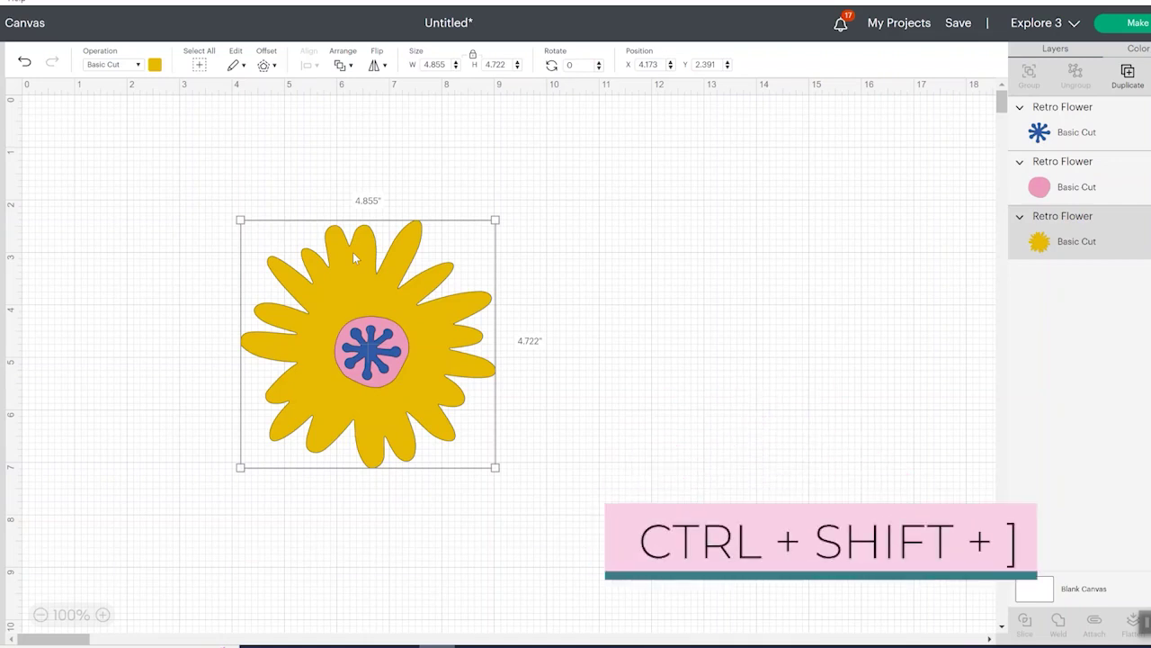
{"action": "key", "text": "ctrl+shift+bracketright"}
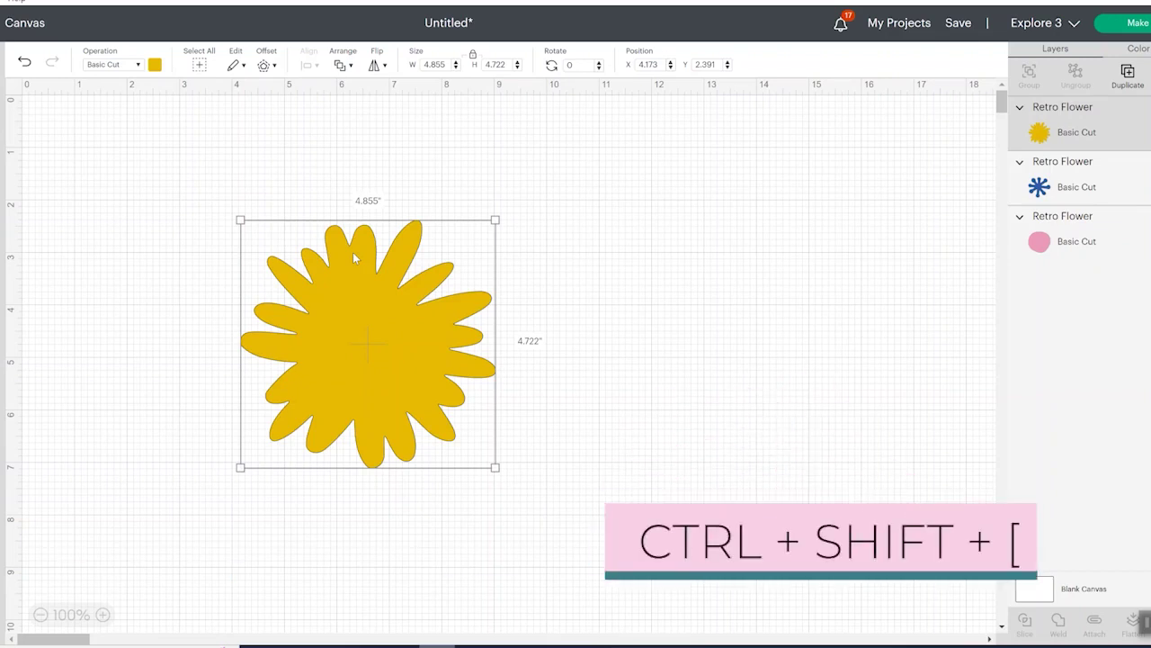
{"action": "key", "text": "ctrl+shift+bracketleft"}
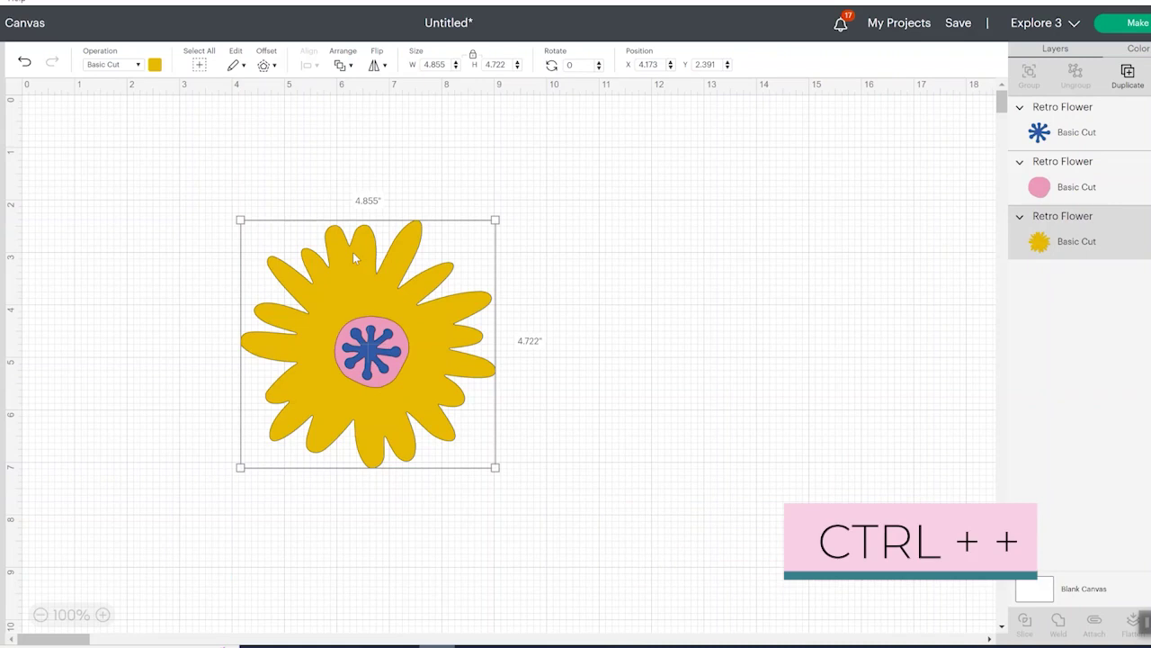
{"action": "key", "text": "ctrl+plus"}
{"action": "key", "text": "ctrl+plus"}
{"action": "key", "text": "ctrl+plus"}
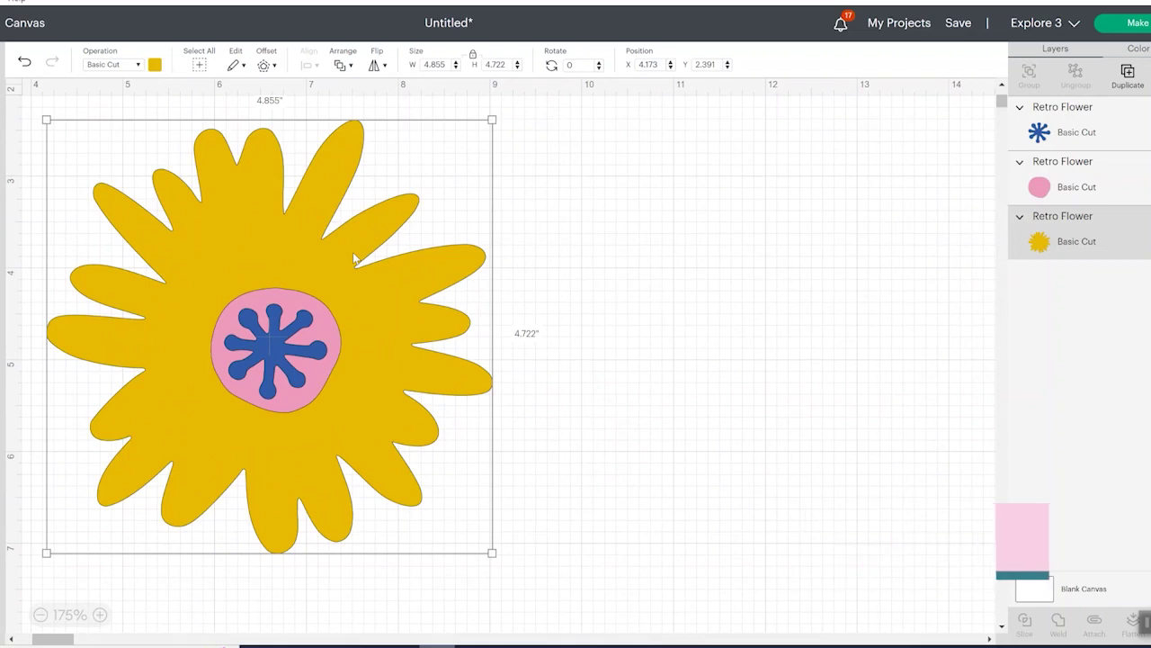
{"action": "key", "text": "ctrl+minus"}
{"action": "key", "text": "ctrl+minus"}
{"action": "key", "text": "ctrl+minus"}
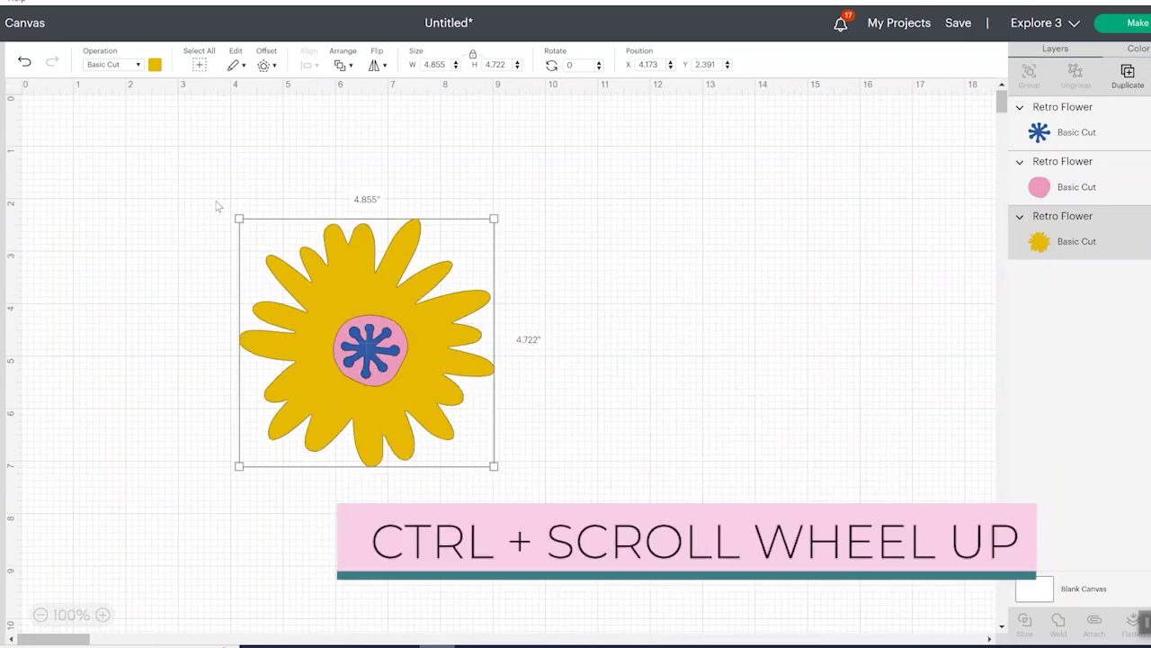
{"action": "scroll", "coordinate": [216, 206], "scroll_direction": "up", "scroll_amount": 5}
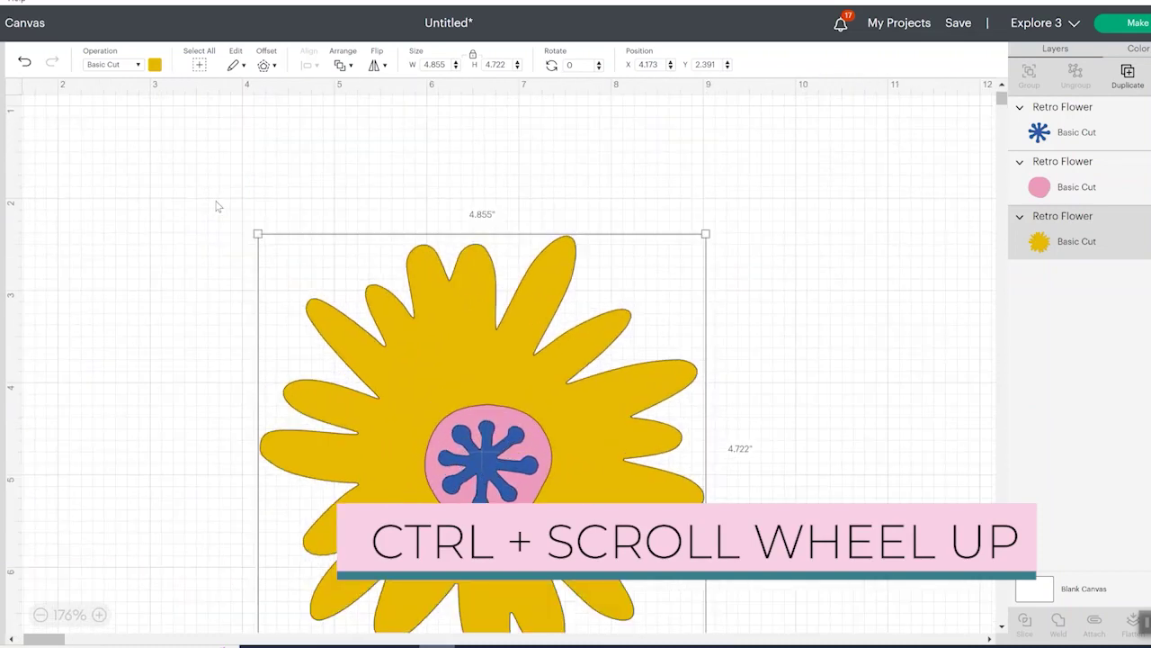
{"action": "scroll", "coordinate": [216, 206], "scroll_direction": "up", "scroll_amount": 2}
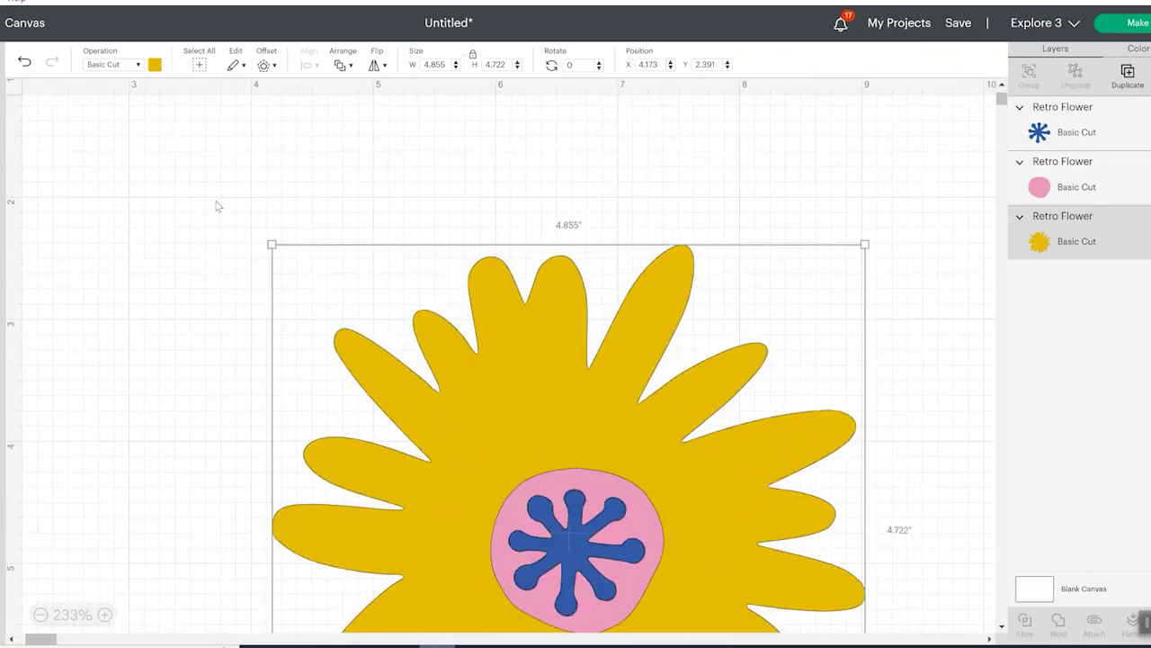
{"action": "scroll", "coordinate": [216, 206], "scroll_direction": "down", "scroll_amount": 3}
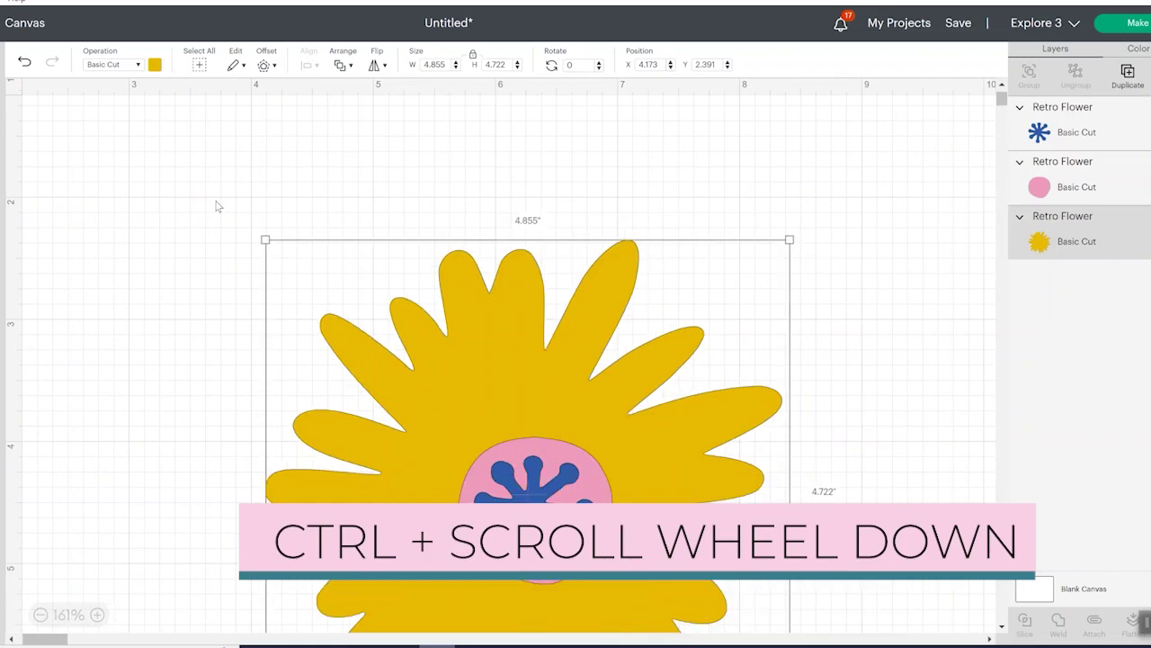
{"action": "scroll", "coordinate": [216, 206], "scroll_direction": "down", "scroll_amount": 1}
{"action": "scroll", "coordinate": [216, 206], "scroll_direction": "up", "scroll_amount": 3}
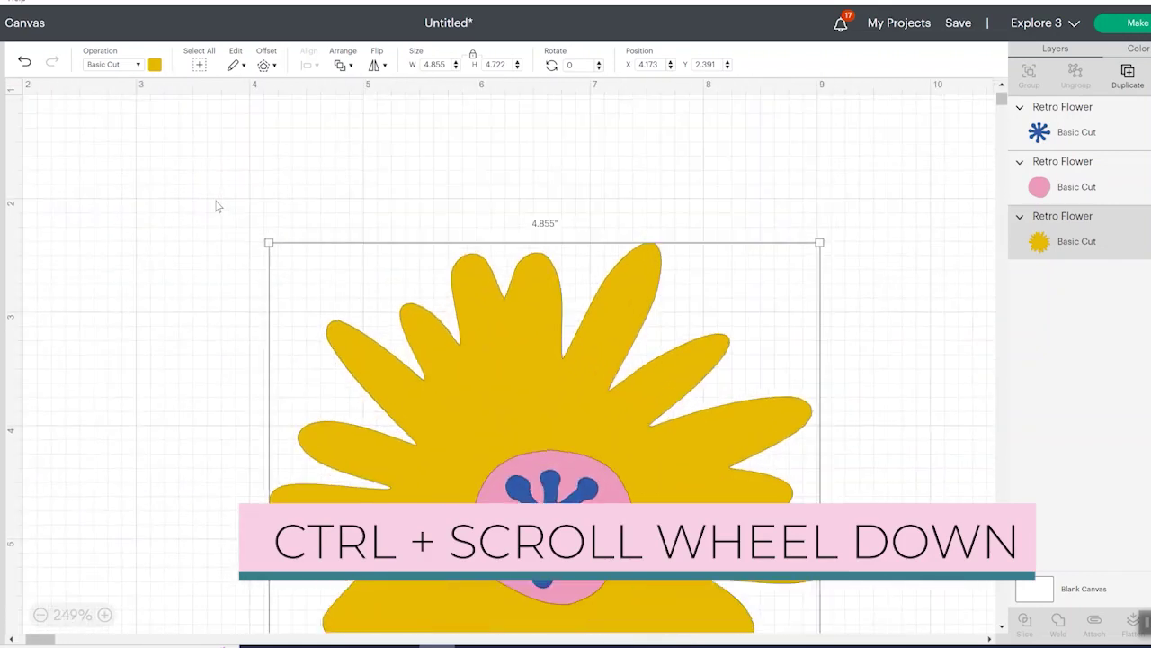
{"action": "scroll", "coordinate": [216, 206], "scroll_direction": "down", "scroll_amount": 5}
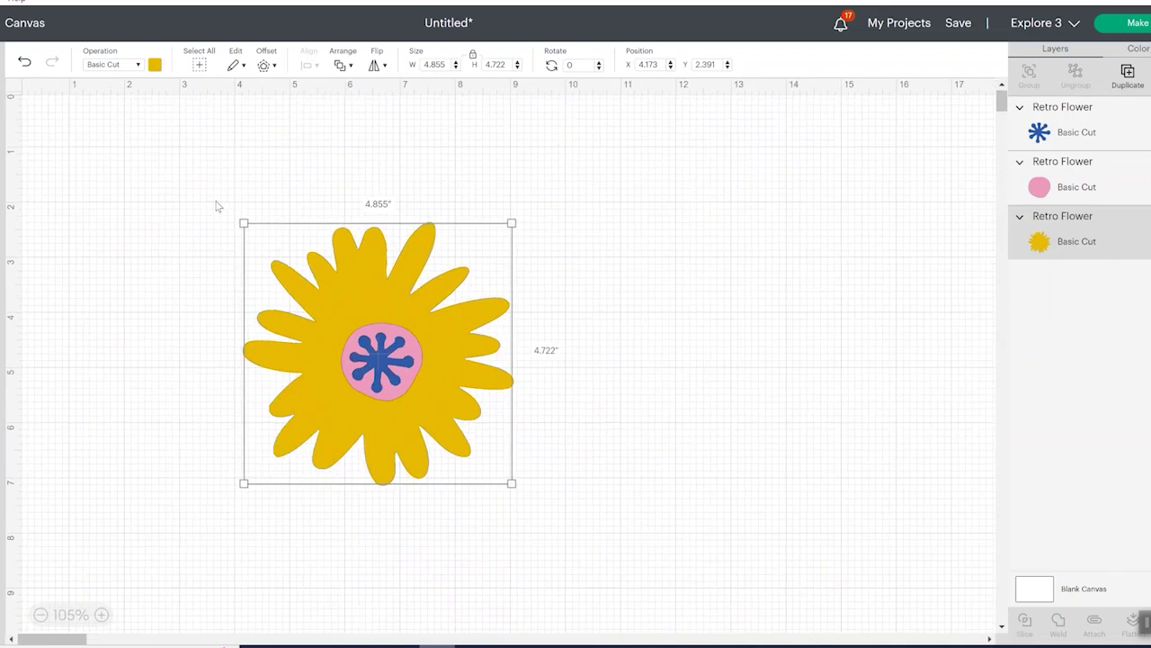
{"action": "scroll", "coordinate": [215, 206], "scroll_direction": "down", "scroll_amount": 2}
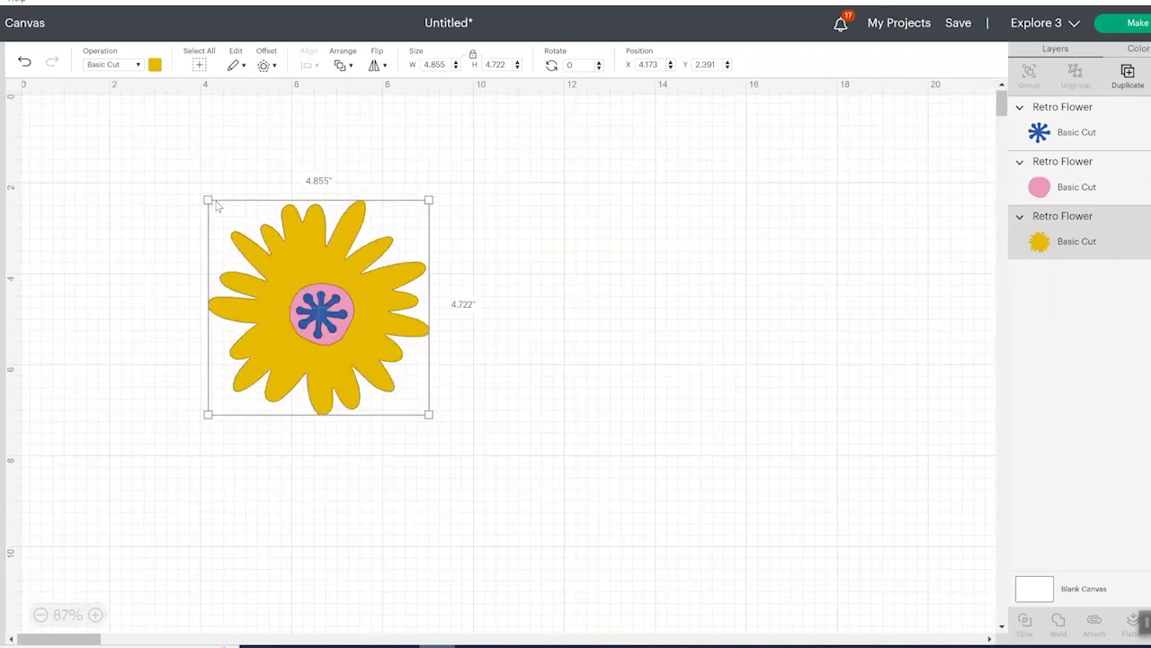
- Reset zoom to 100%, fit the flower in view, then zoom to fit the blue star
{"action": "key", "text": "ctrl+0"}
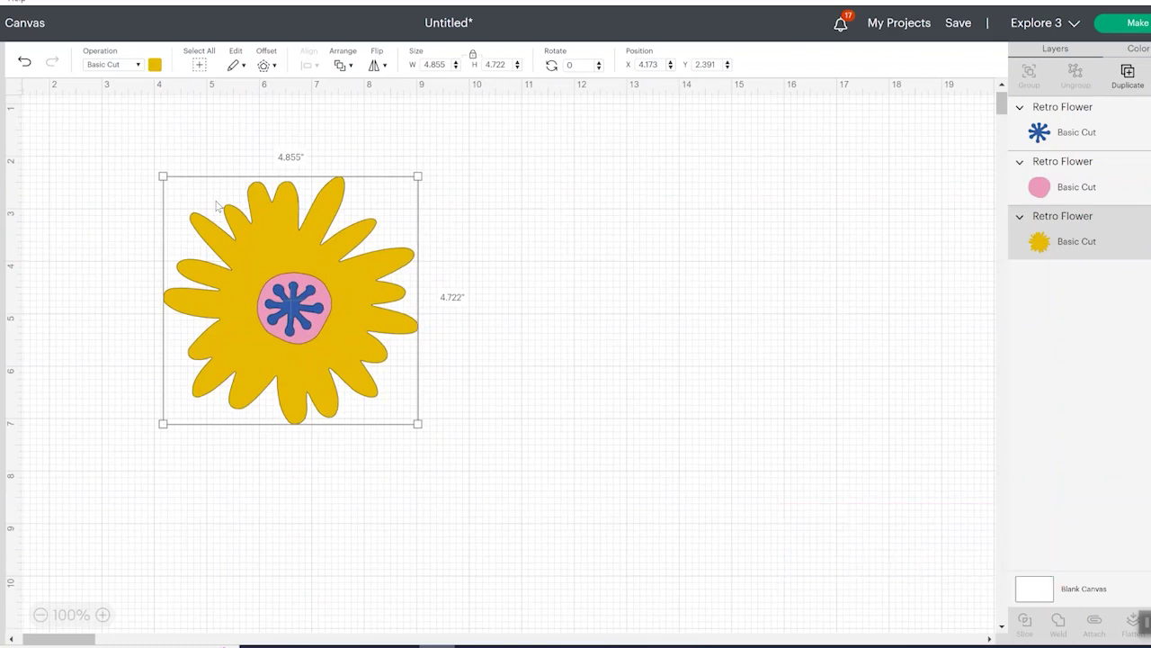
{"action": "key", "text": "ctrl+1"}
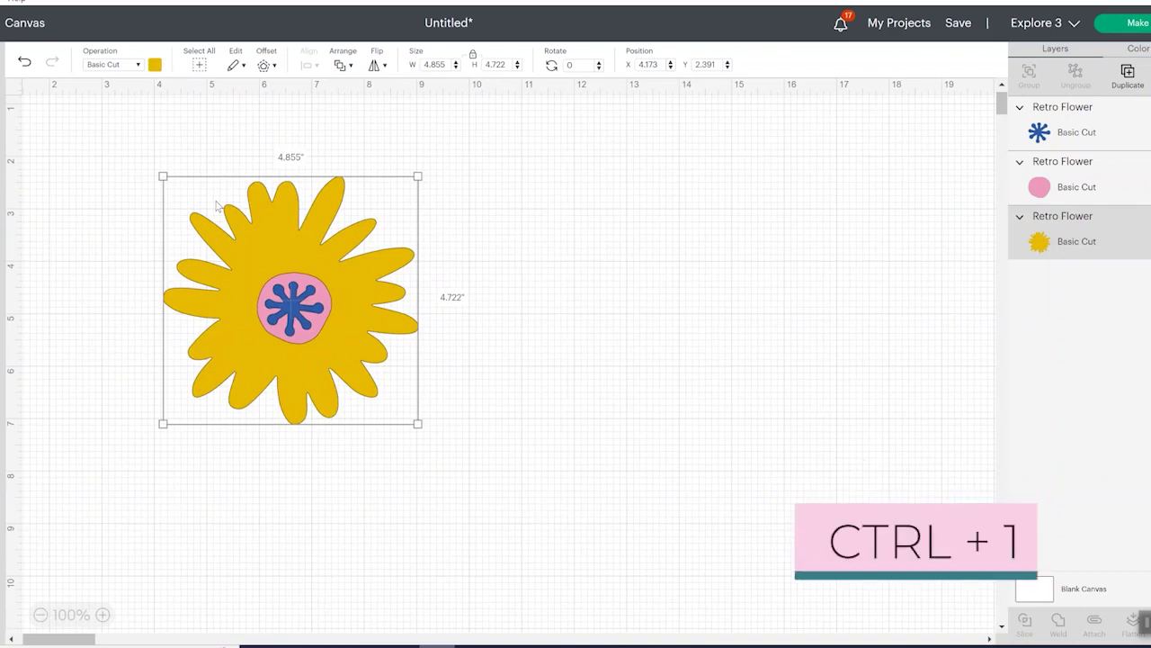
{"action": "key", "text": "ctrl+1"}
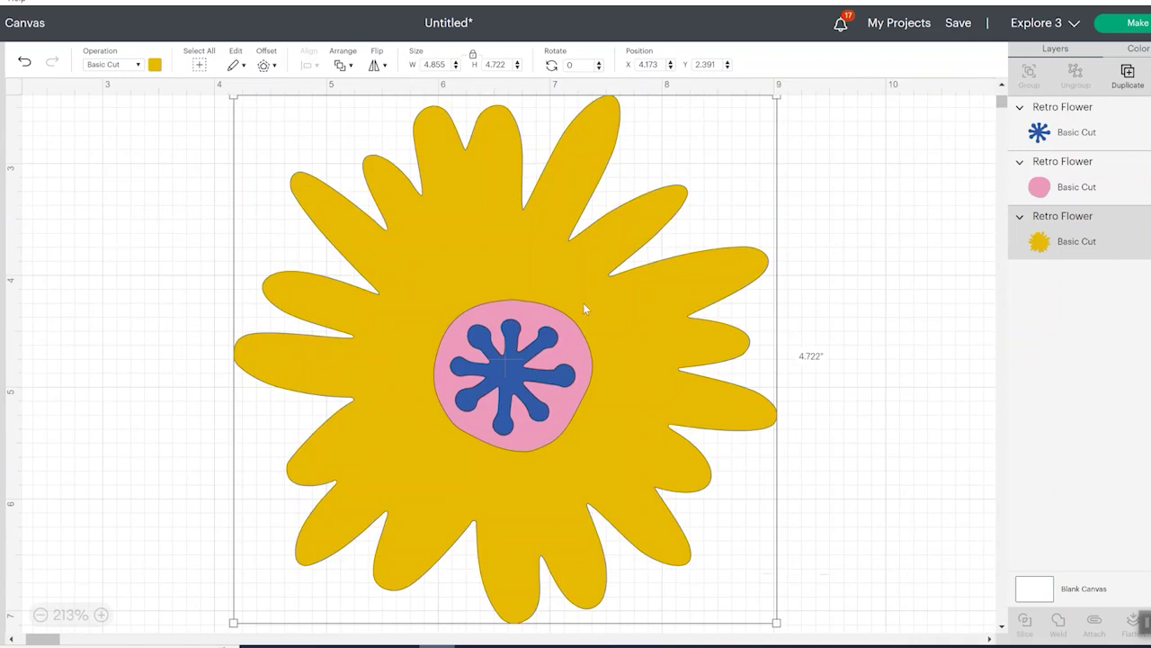
{"action": "key", "text": "ctrl+2"}
{"action": "left_click", "coordinate": [519, 357]}
{"action": "left_click", "coordinate": [523, 362]}
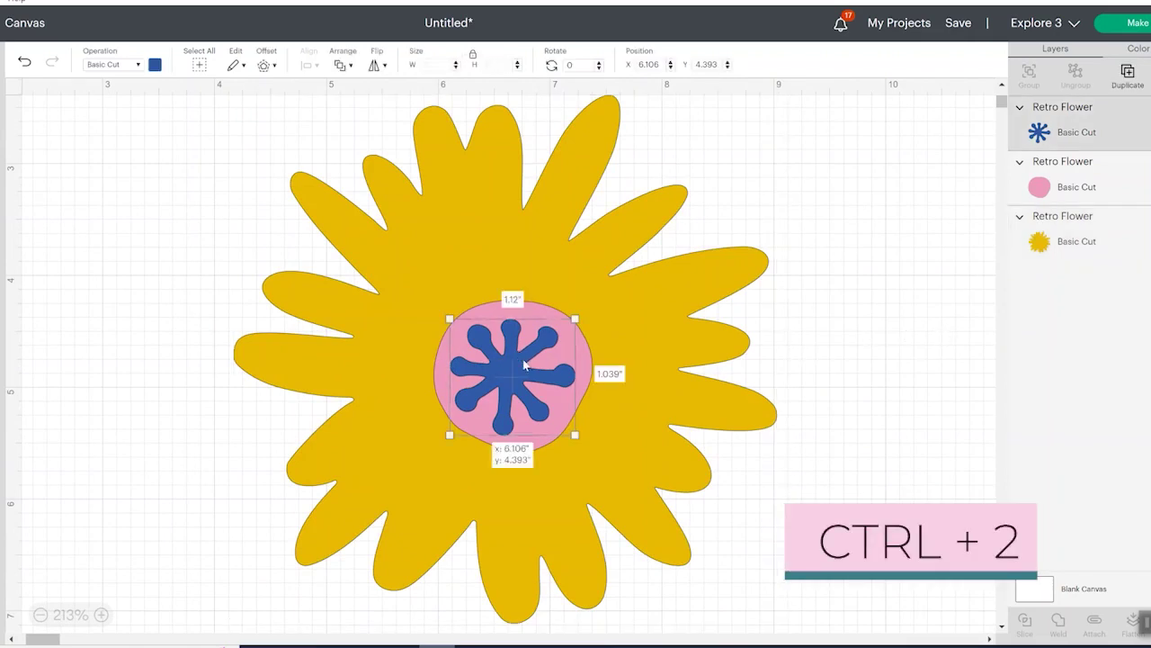
{"action": "key", "text": "ctrl+2"}
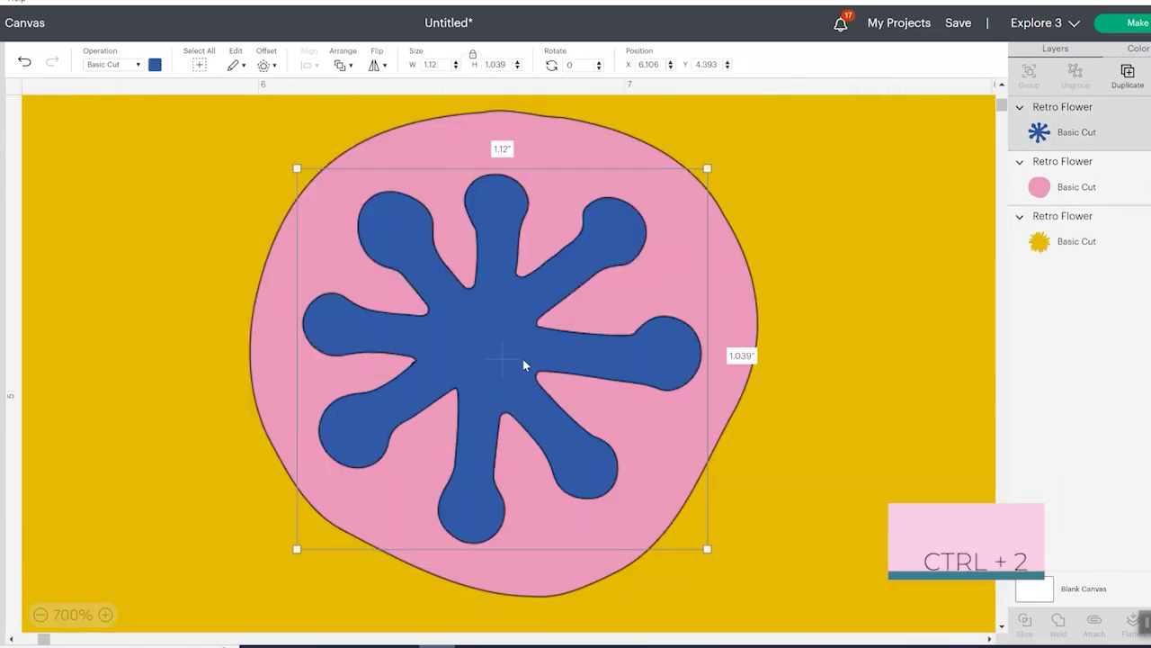
{"action": "key", "text": "Escape"}
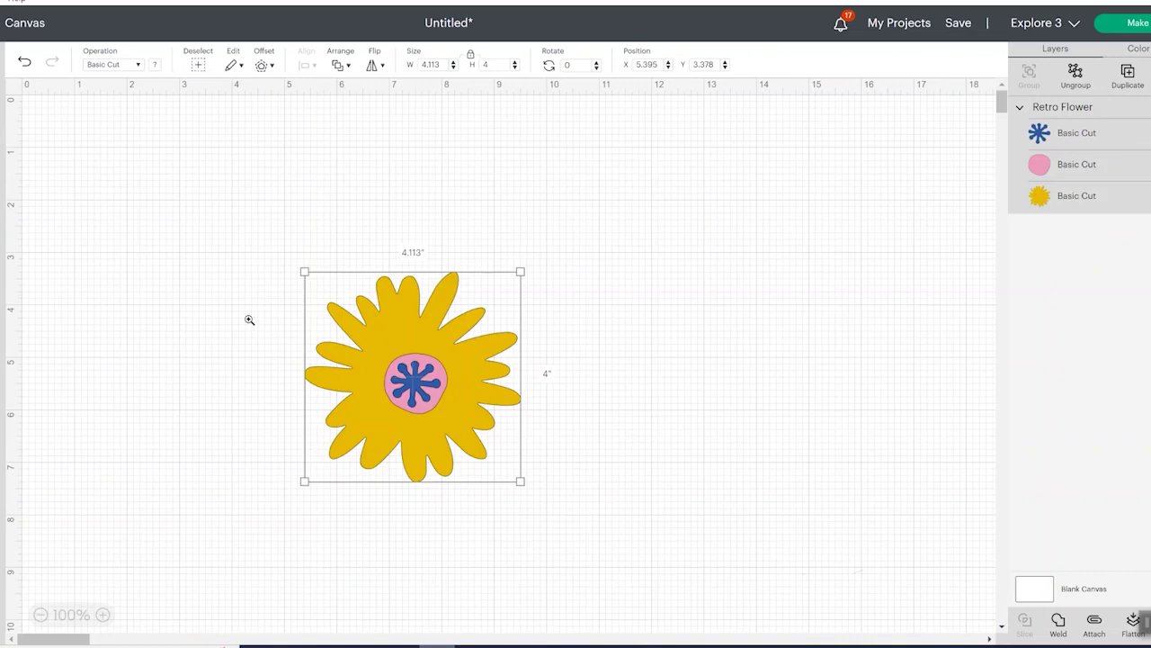
{"action": "left_click_drag", "start_coordinate": [250, 319], "coordinate": [509, 421]}
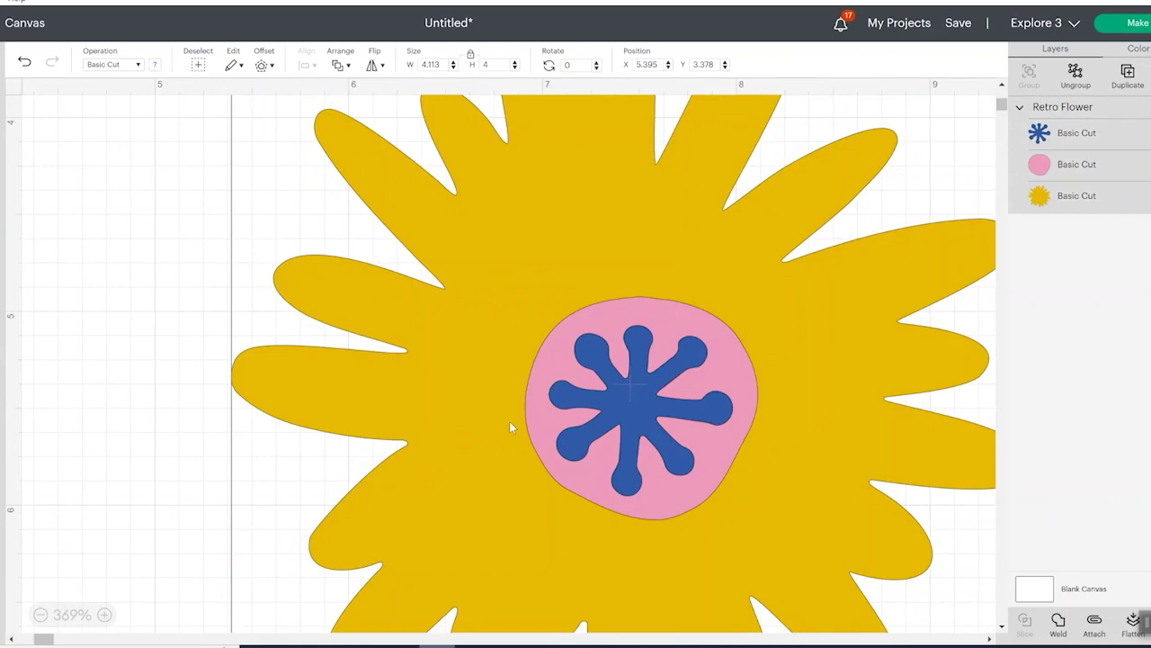
- Reset zoom, pan the canvas with Space-drag, and scroll sideways to bring the flower back
{"action": "key", "text": "ctrl+0"}
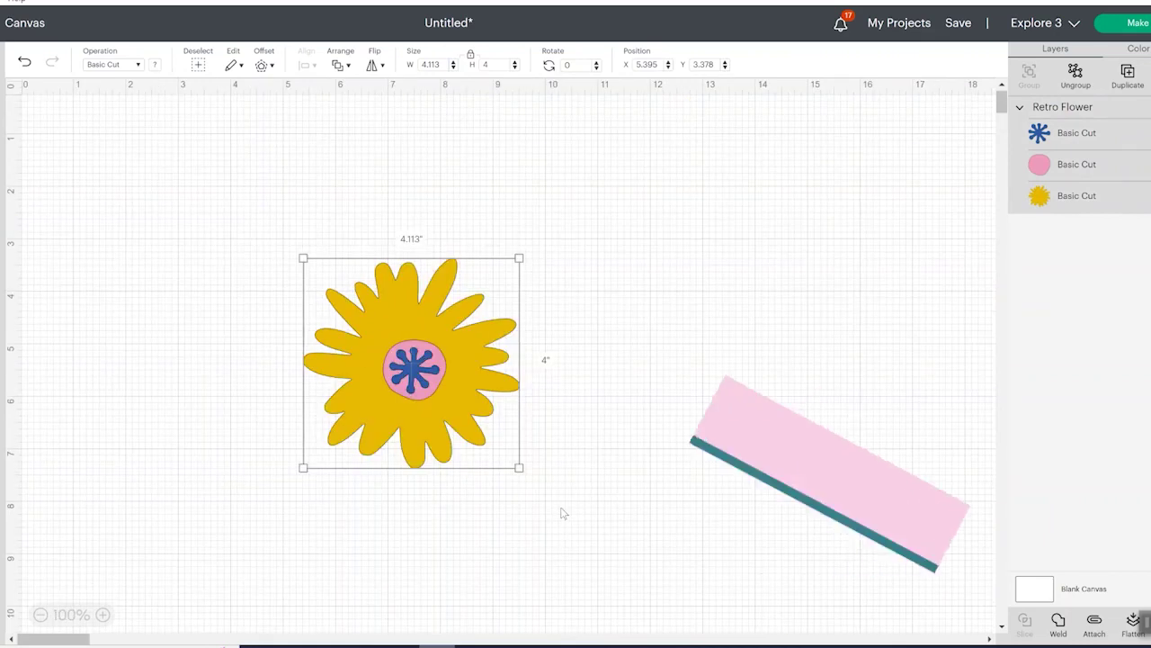
{"action": "key", "text": "space"}
{"action": "left_click_drag", "start_coordinate": [567, 456], "coordinate": [311, 450]}
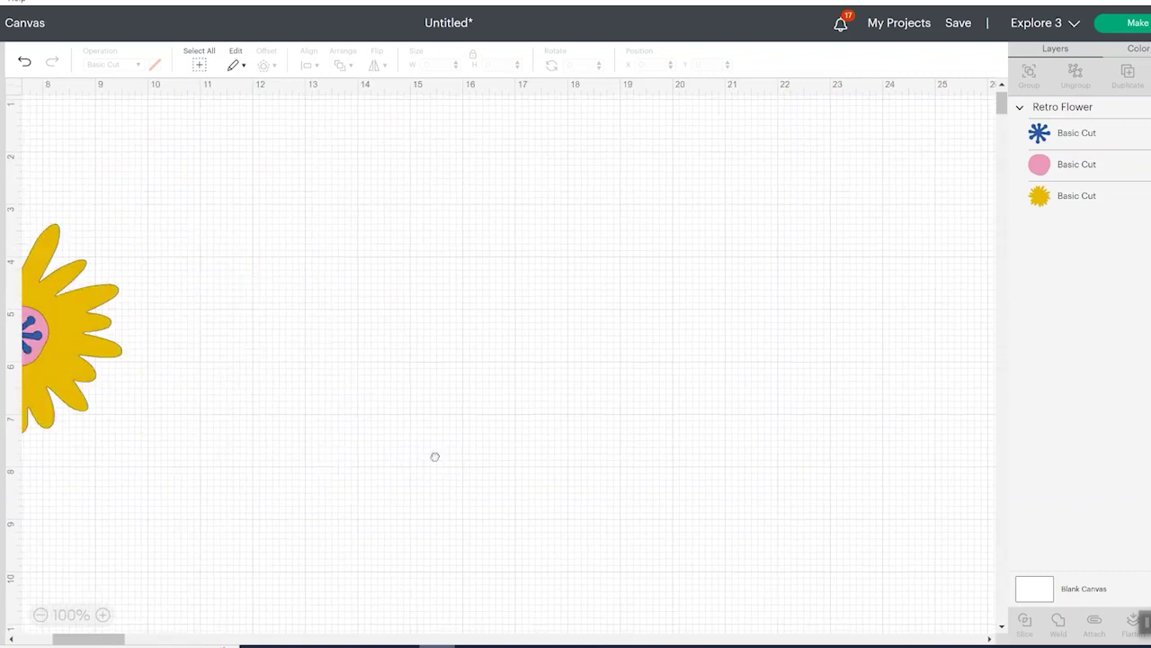
{"action": "scroll", "coordinate": [484, 459], "scroll_direction": "right", "scroll_amount": 3}
{"action": "scroll", "coordinate": [490, 459], "scroll_direction": "left", "scroll_amount": 5}
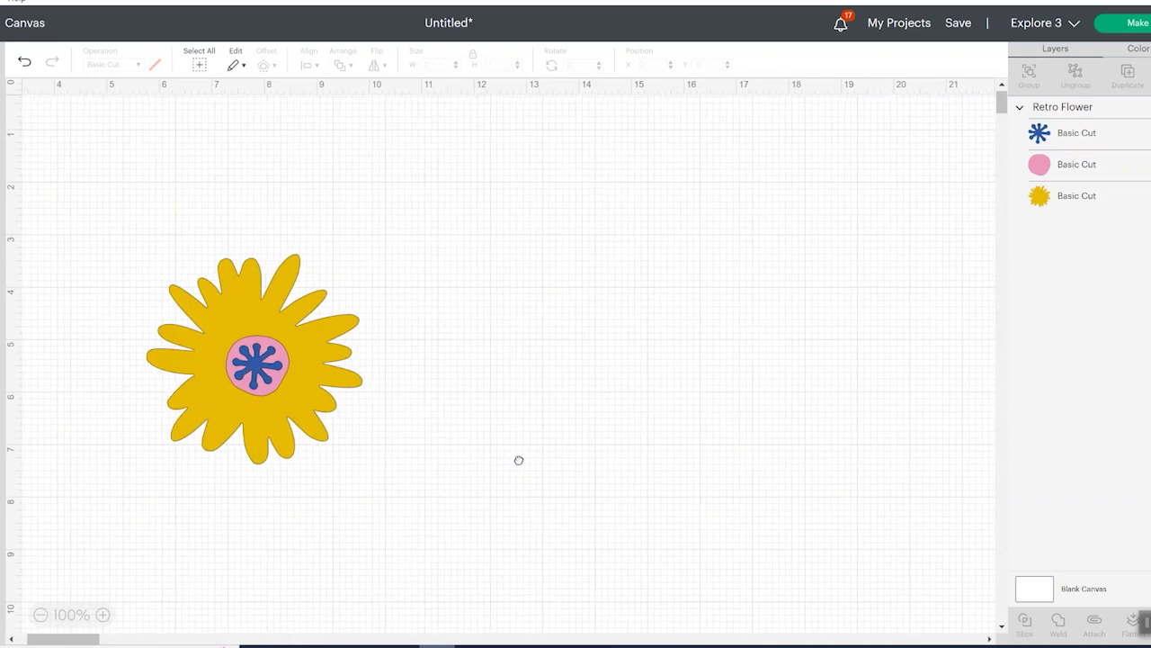
{"action": "scroll", "coordinate": [558, 462], "scroll_direction": "left", "scroll_amount": 3}
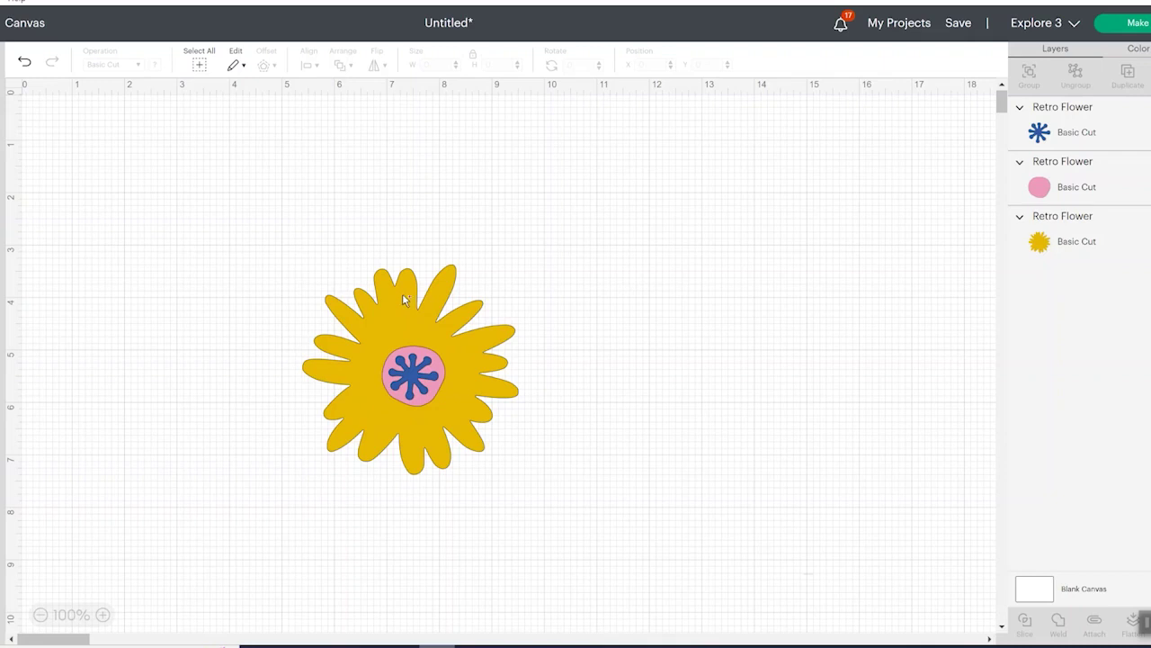
- Alt-drag a yellow flower copy rightward, send the original to back, and copy the pink centre onto it
{"action": "left_click_drag", "start_coordinate": [404, 301], "coordinate": [651, 284]}
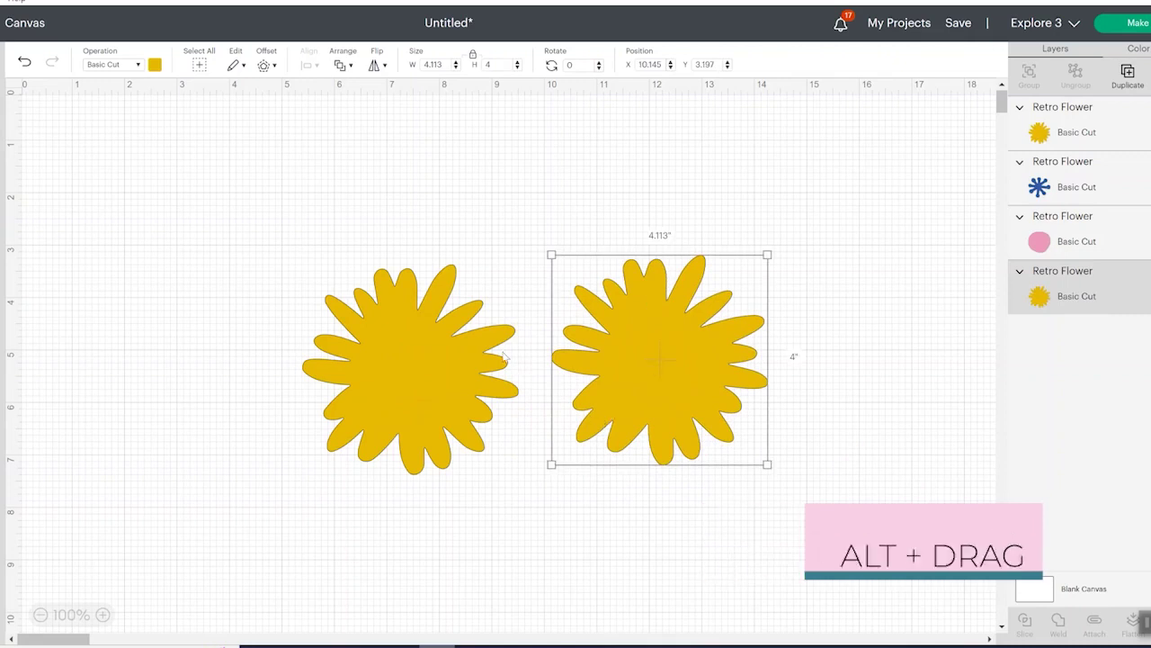
{"action": "left_click", "coordinate": [397, 357]}
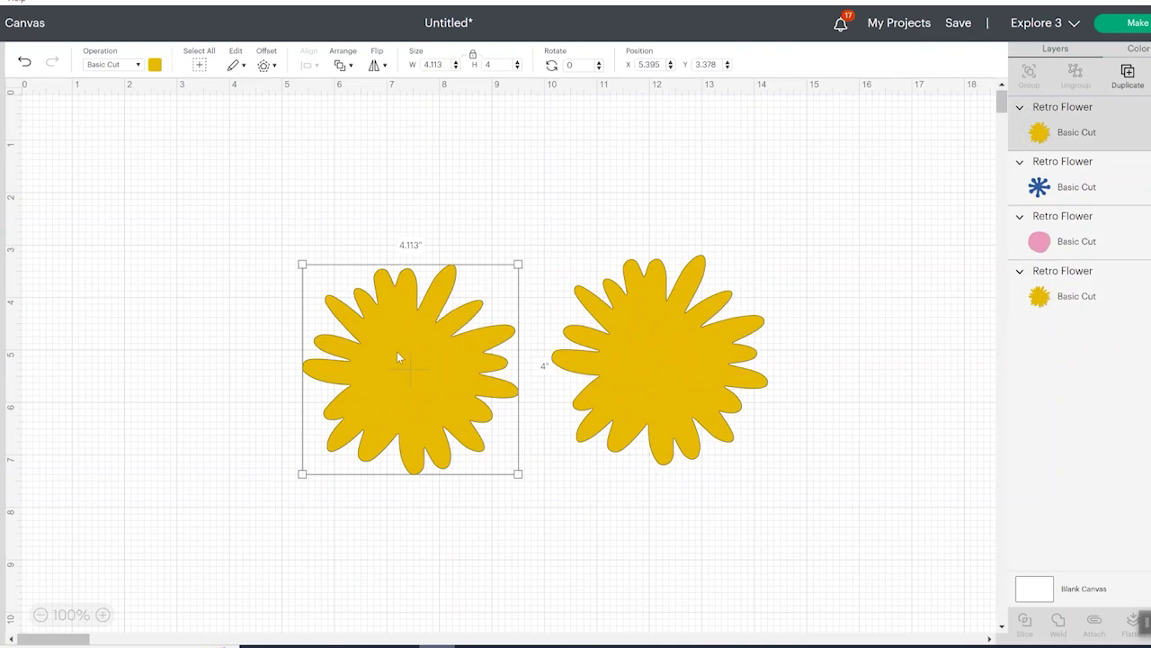
{"action": "key", "text": "ctrl+shift+Down"}
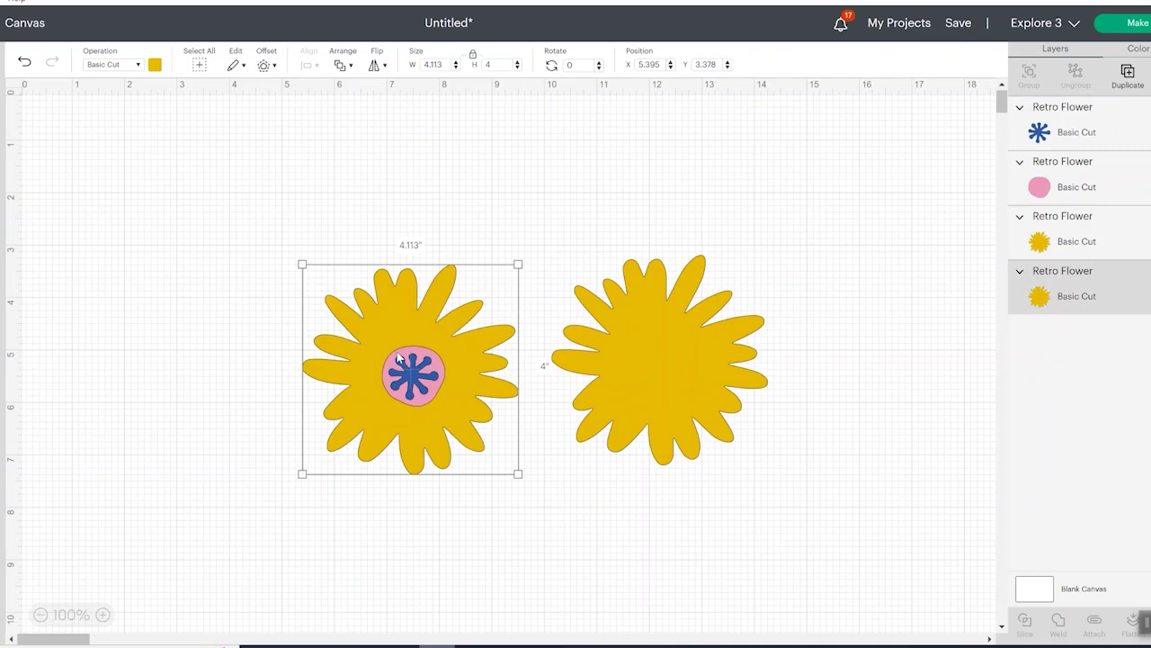
{"action": "left_click", "coordinate": [702, 477]}
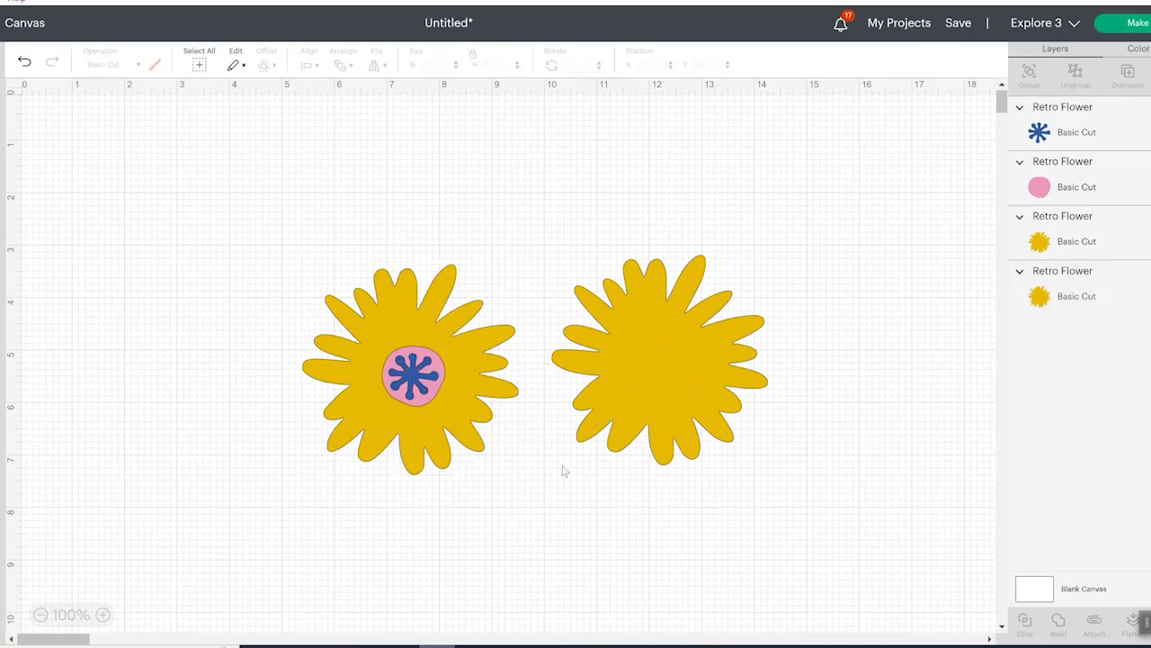
{"action": "left_click_drag", "start_coordinate": [413, 355], "coordinate": [666, 340]}
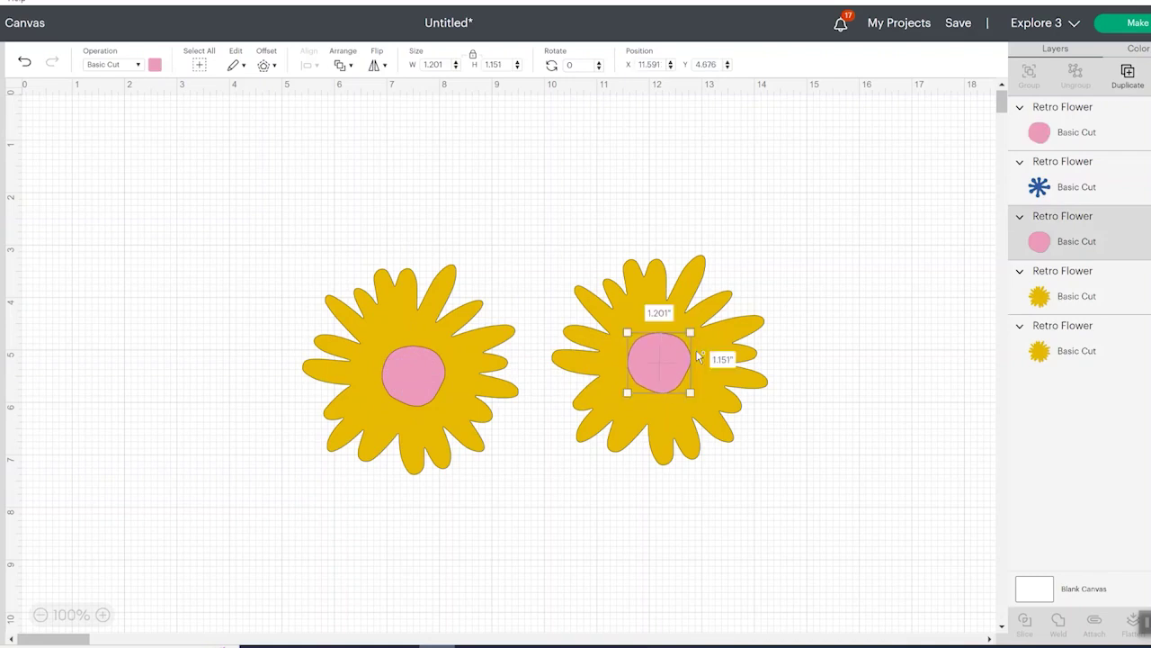